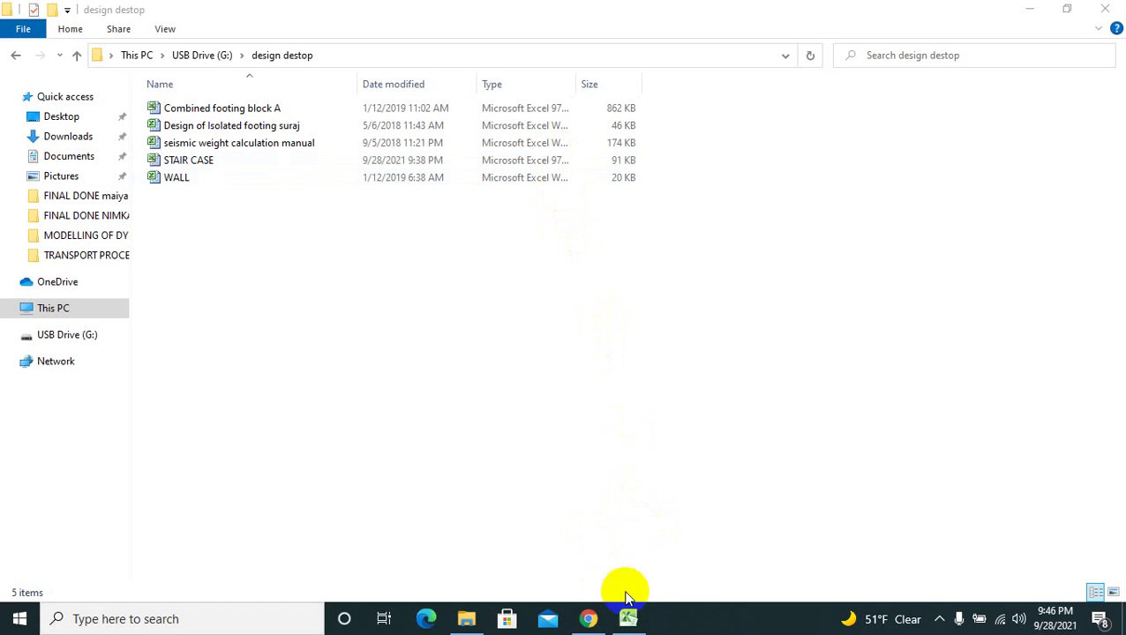
Step: Switch to the STAIR CASE workbook showing the Staircase Design sheet and stair sketch
mouse_move(630, 620)
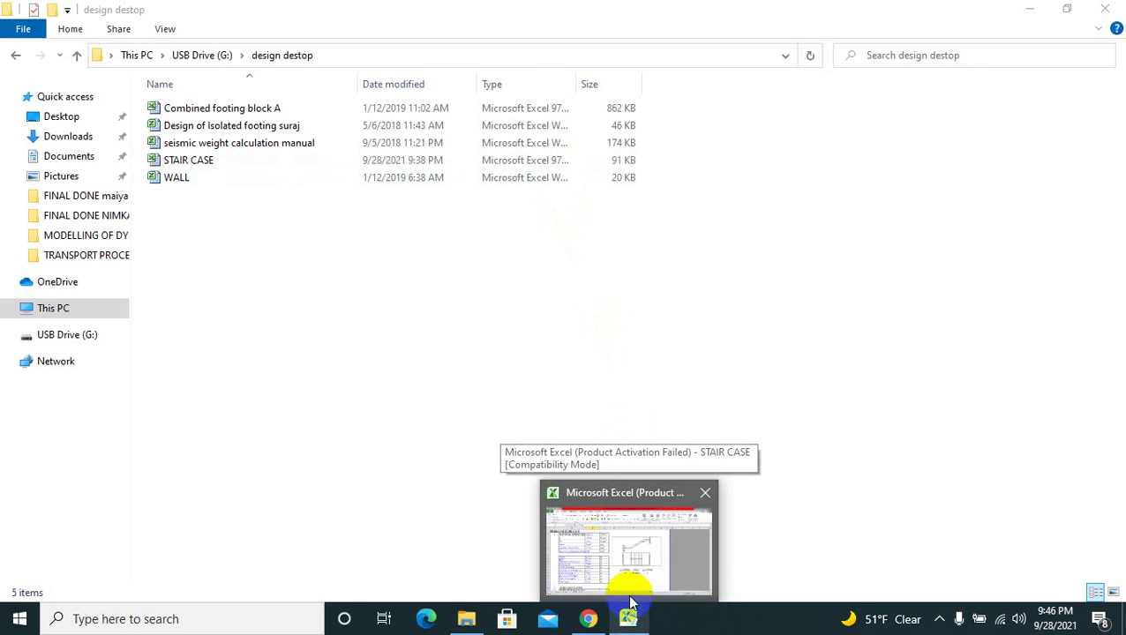
left_click(628, 582)
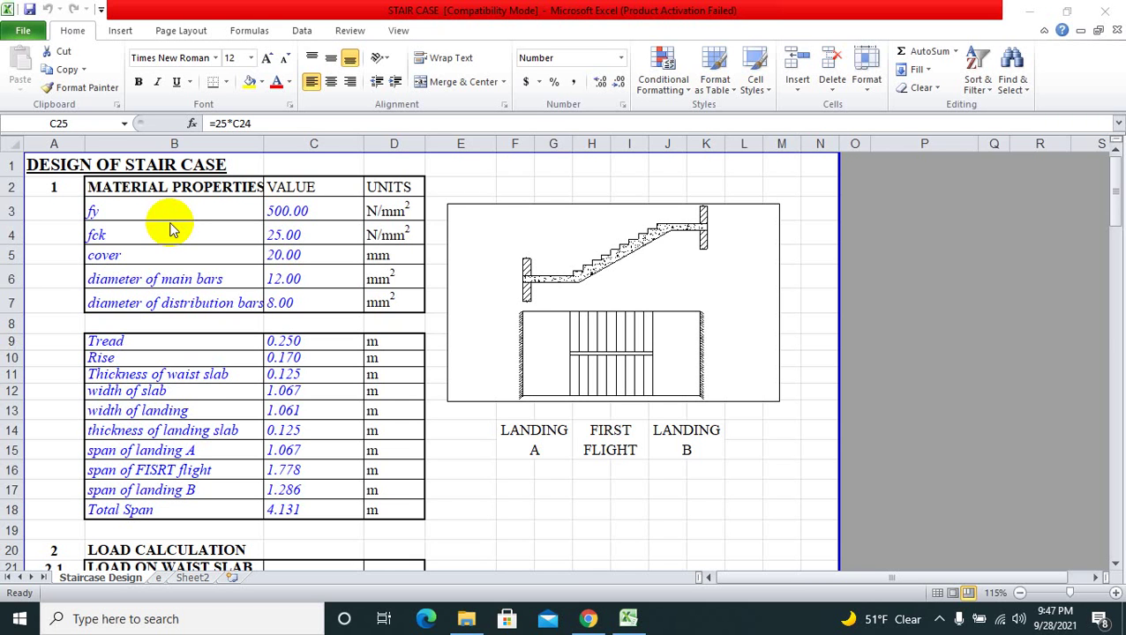
left_click(97, 210)
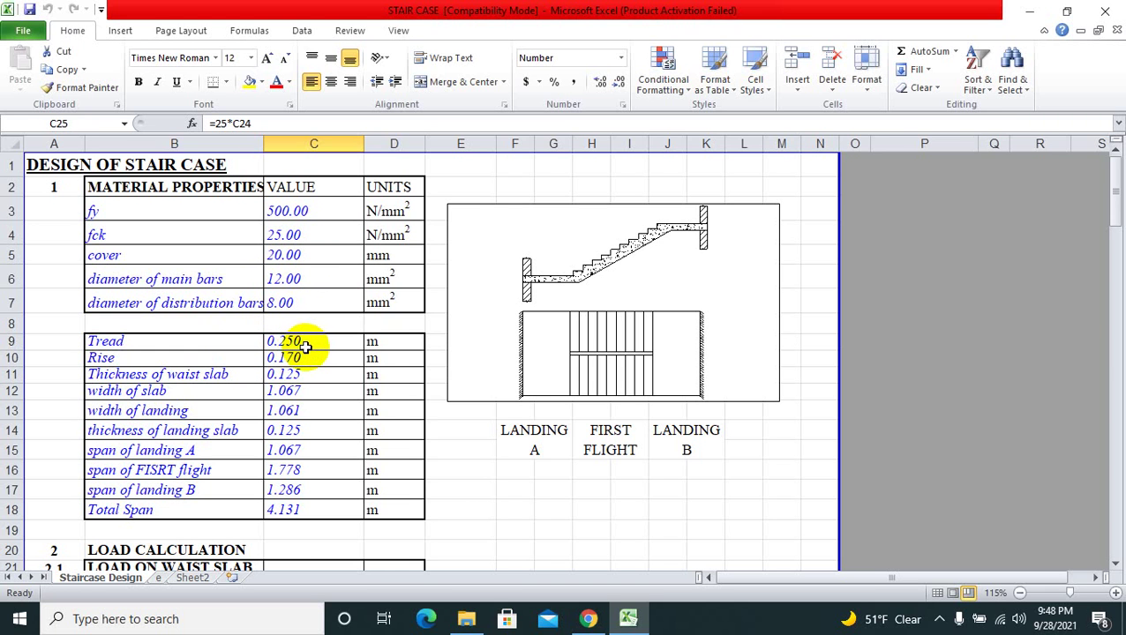
left_click(300, 346)
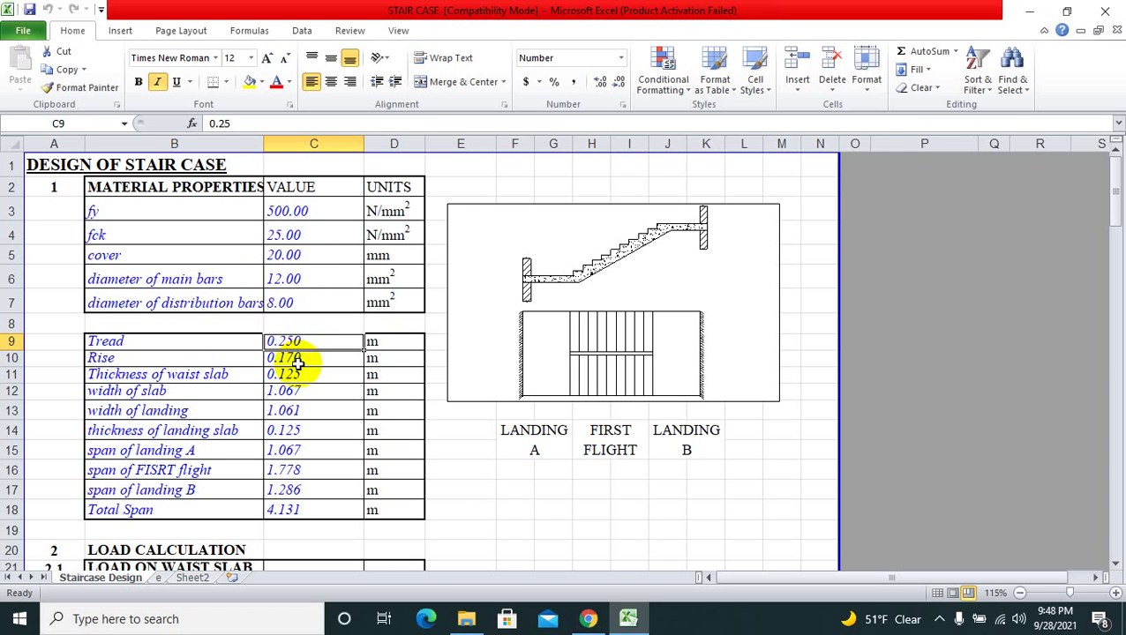
left_click(298, 360)
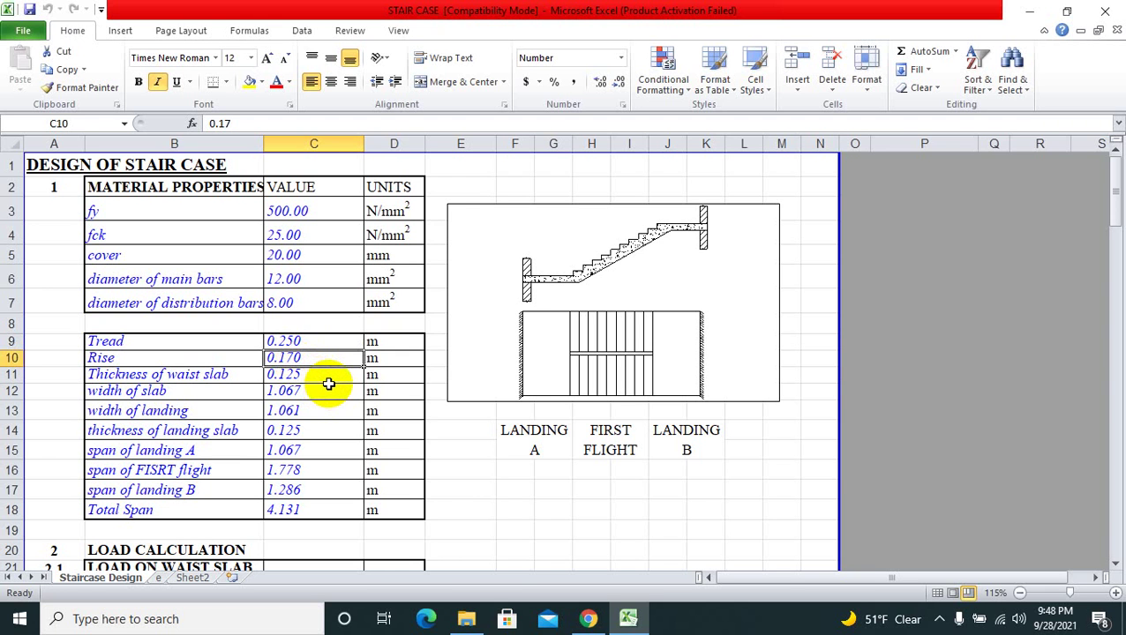
left_click(324, 378)
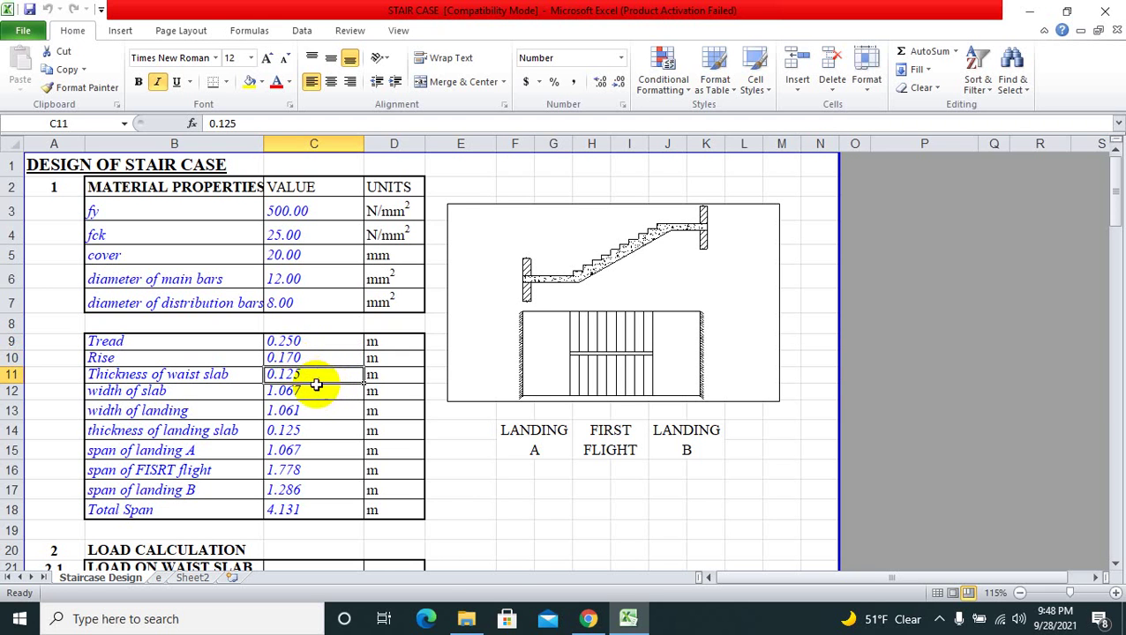
left_click(314, 392)
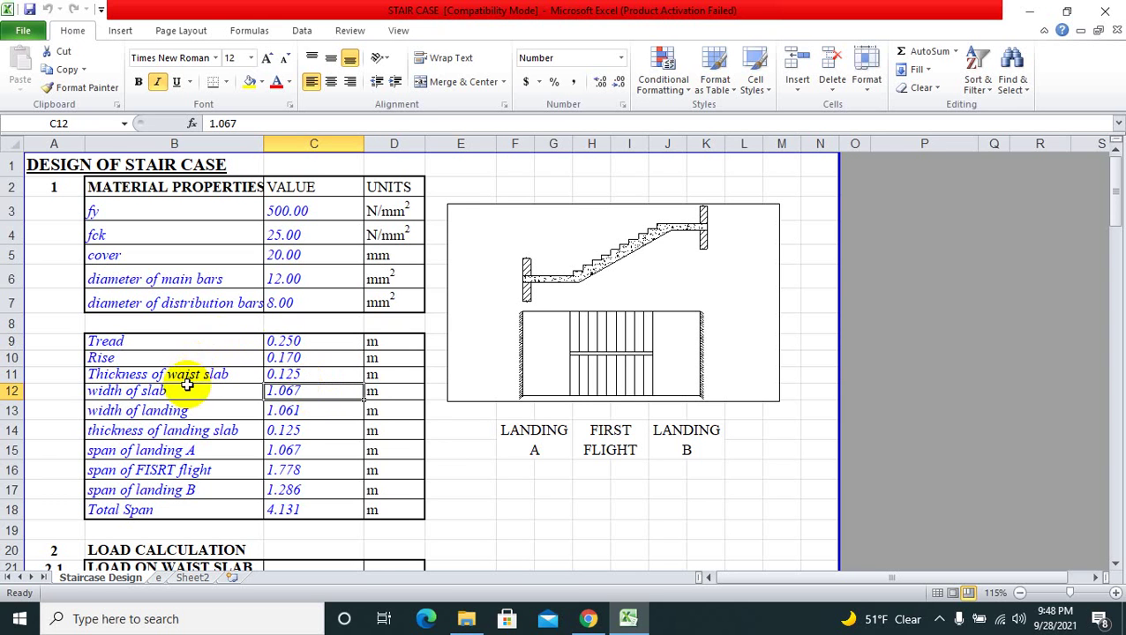
left_click(281, 415)
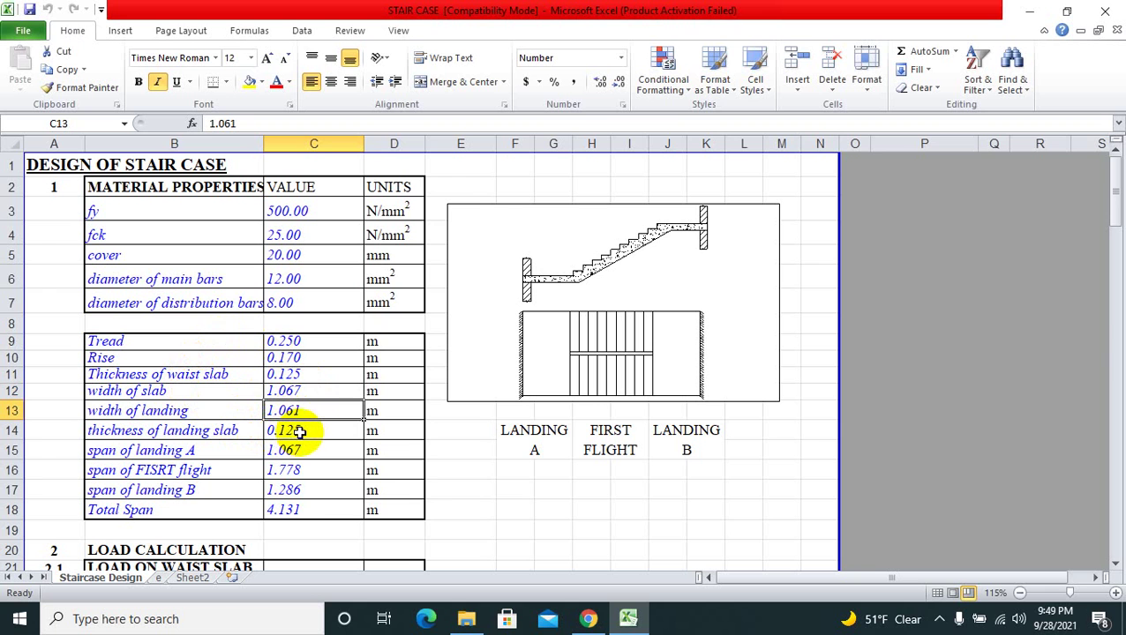
left_click(299, 431)
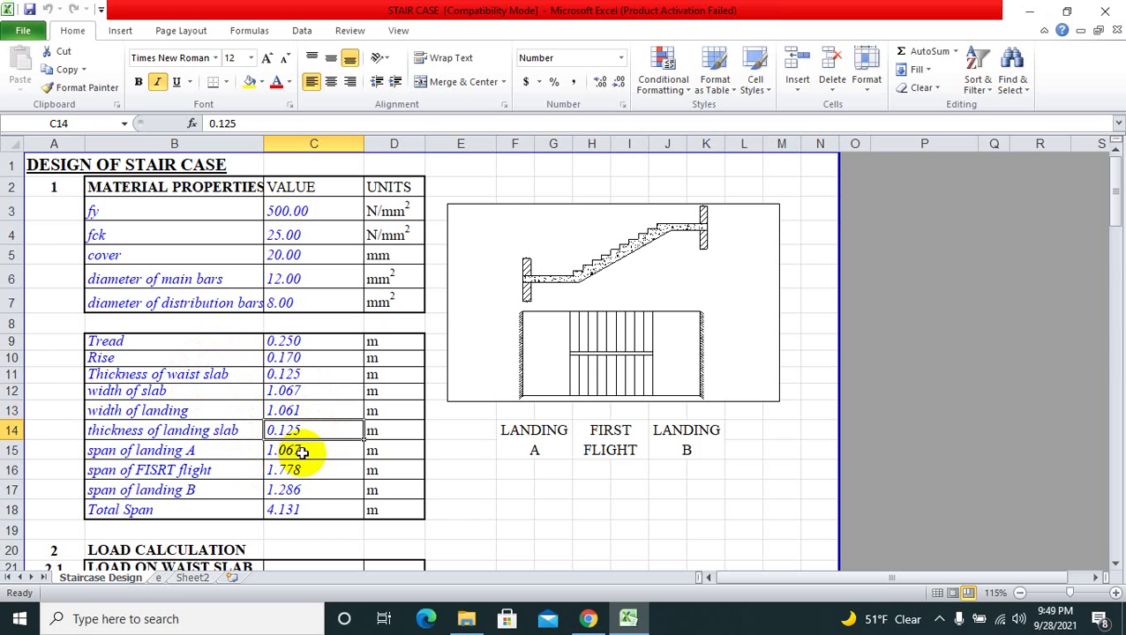
left_click(298, 452)
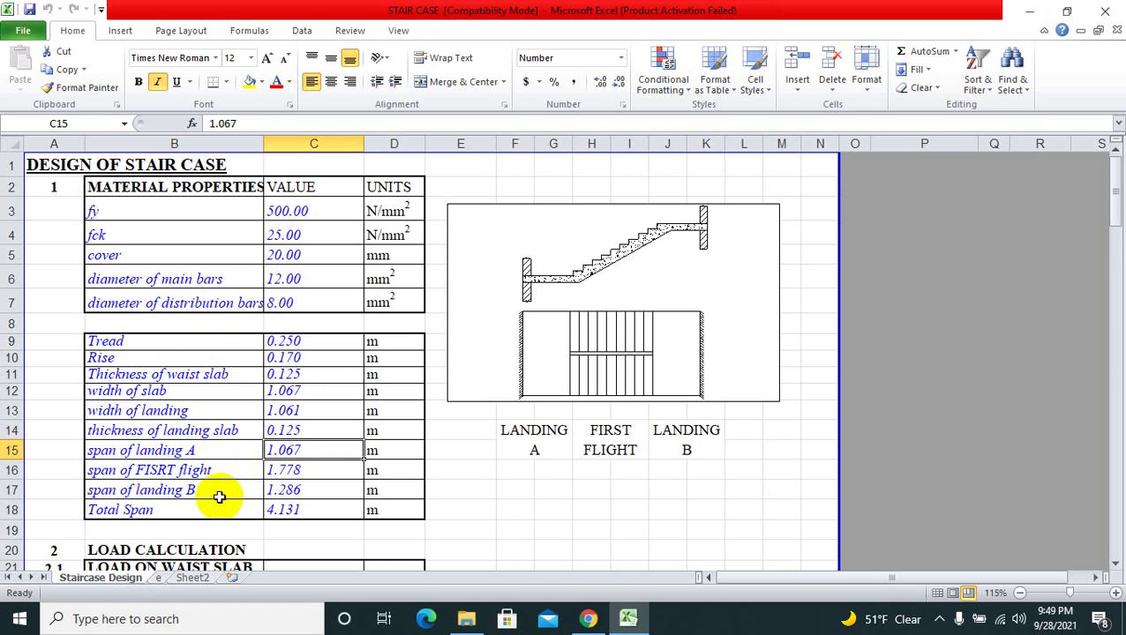
left_click(282, 511)
left_click(300, 122)
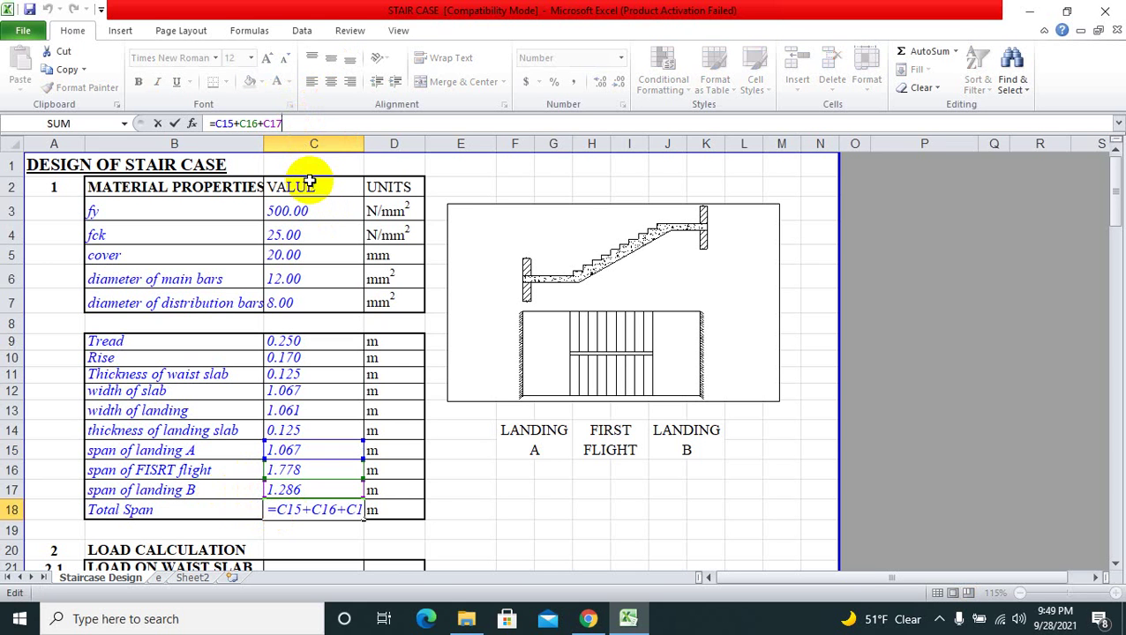
left_click(486, 469)
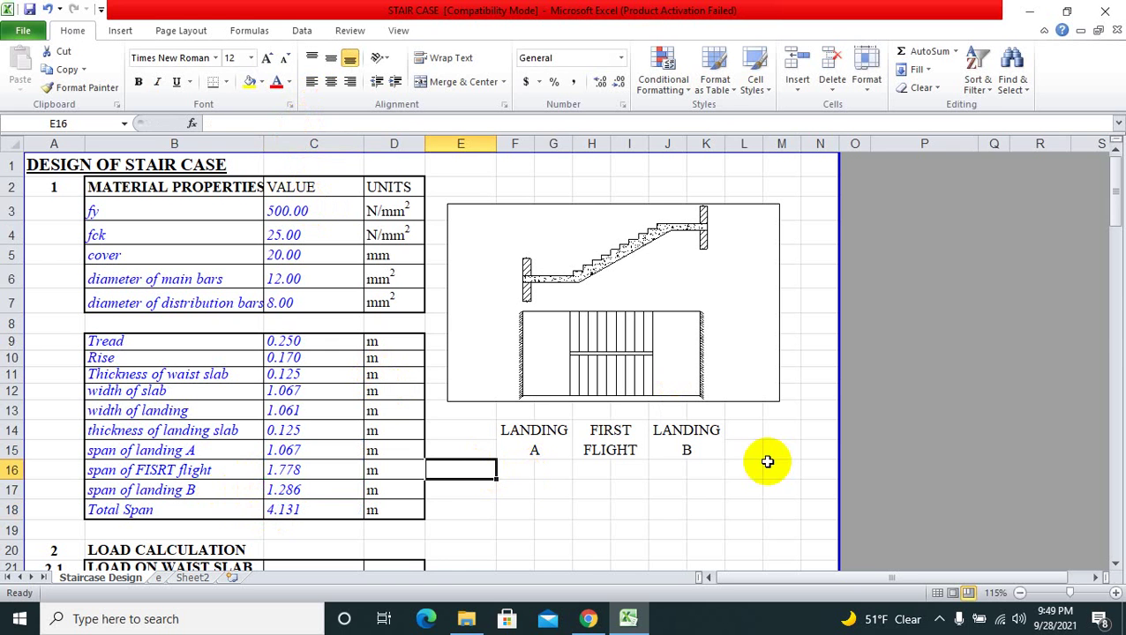
Step: Scroll down to the load calculation table and inspect the area of slab formula in C22
left_click_drag(1116, 205, 1115, 215)
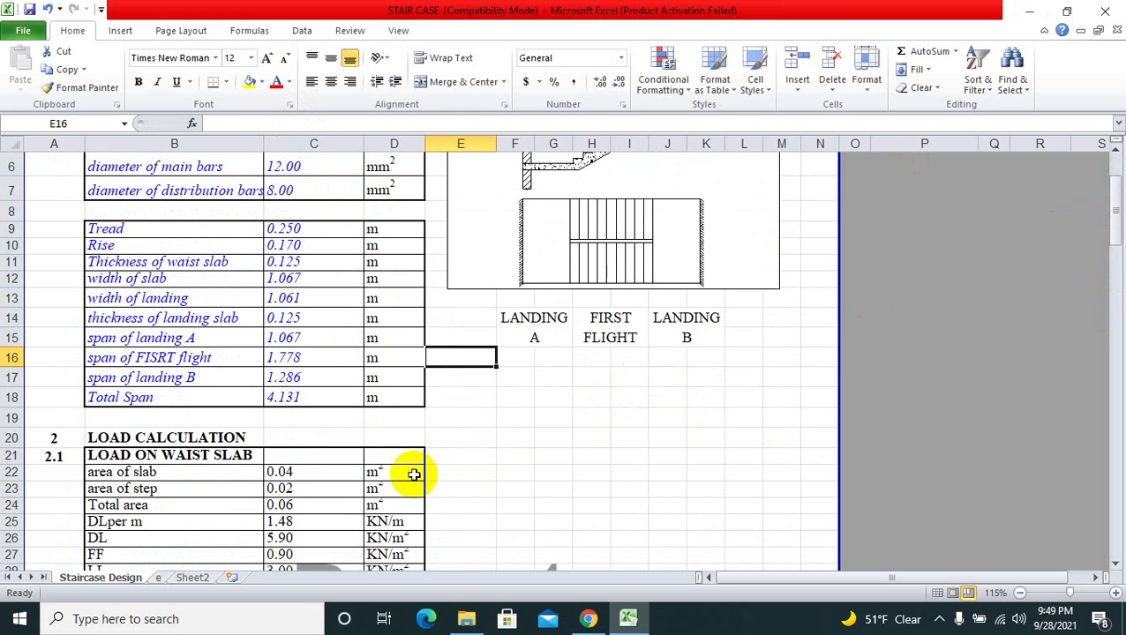
left_click(341, 473)
key("Down")
key("Down")
key("Down")
key("Down")
key("Down")
key("Down")
key("Down")
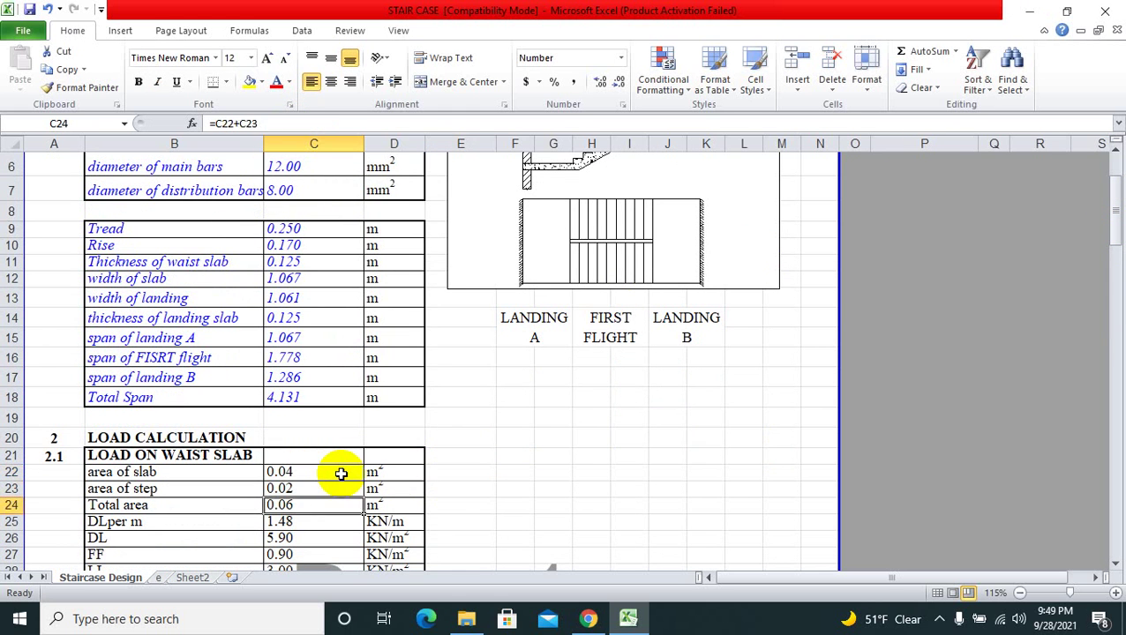
key("Up")
key("Up")
key("Up")
key("Up")
key("Up")
key("Up")
key("Up")
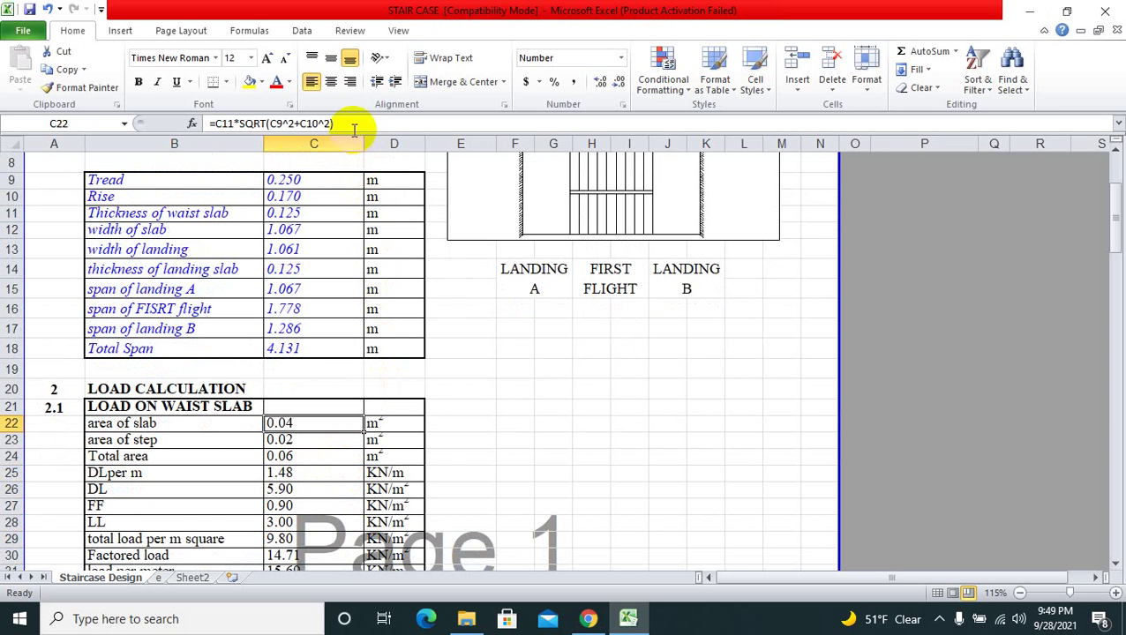
left_click(547, 398)
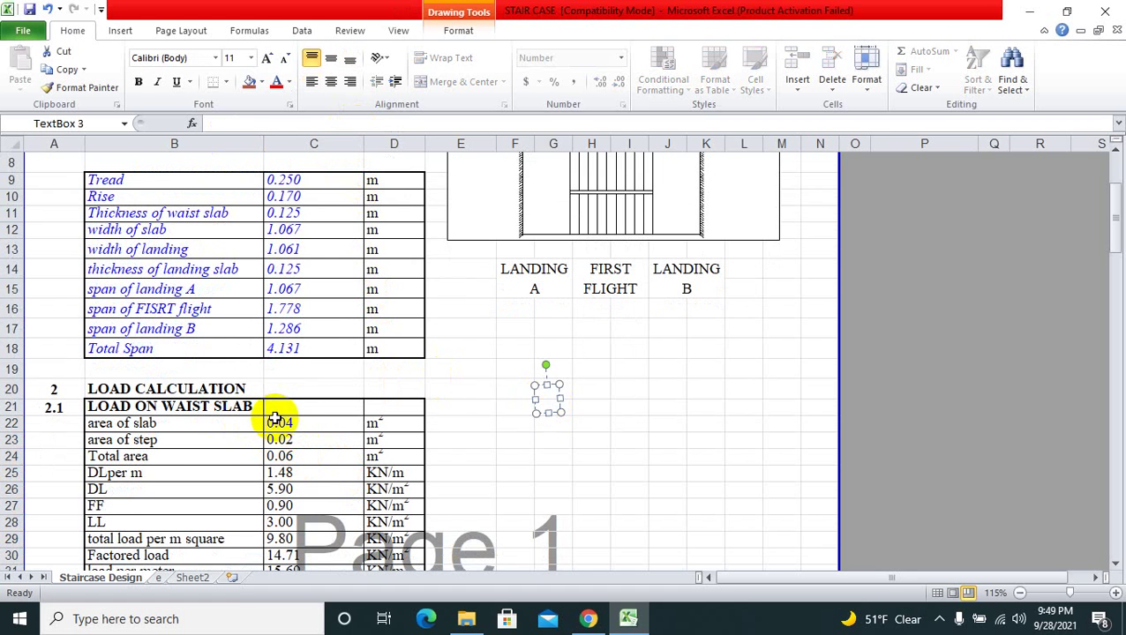
left_click(280, 425)
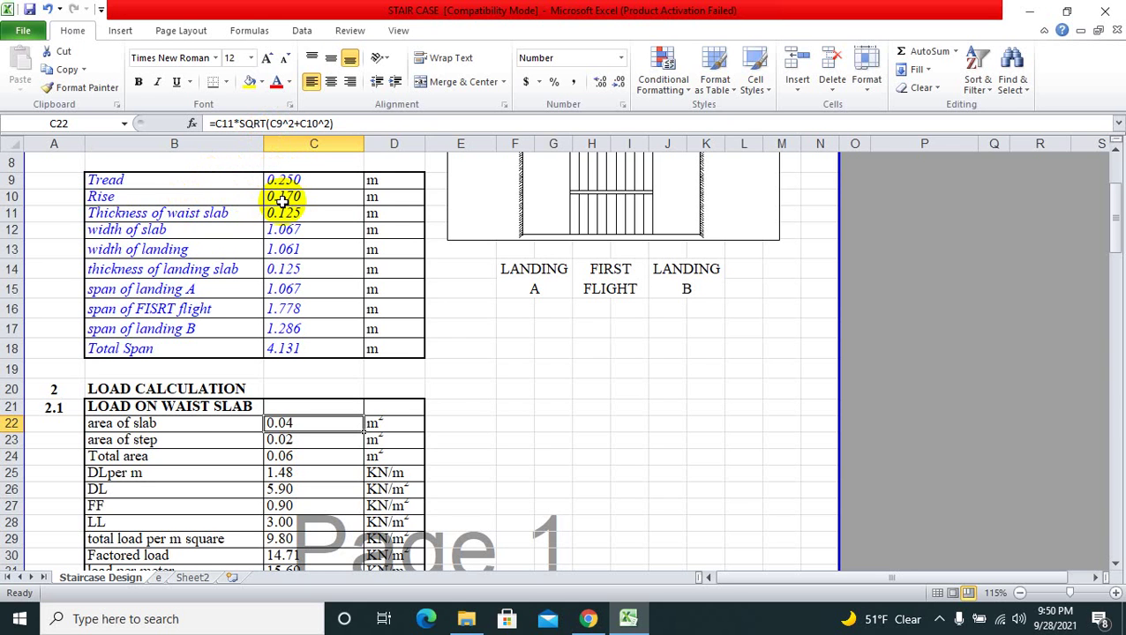
Step: Inspect the area of step, total area (=C22+C23) and DL per m (=25*C24) formulas
left_click(282, 442)
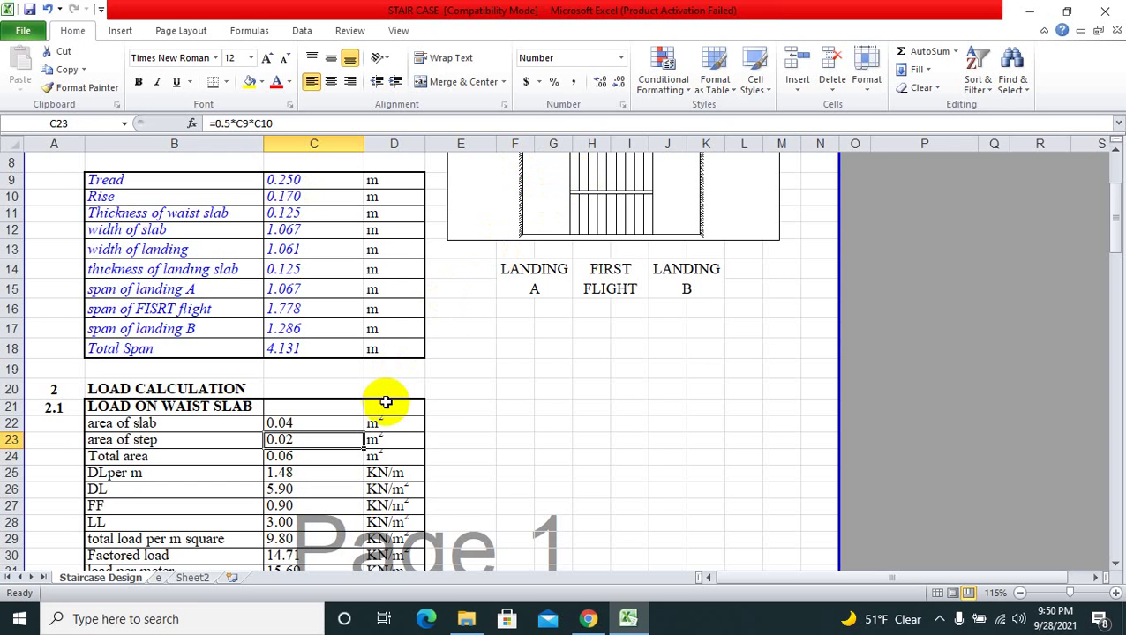
left_click(319, 458)
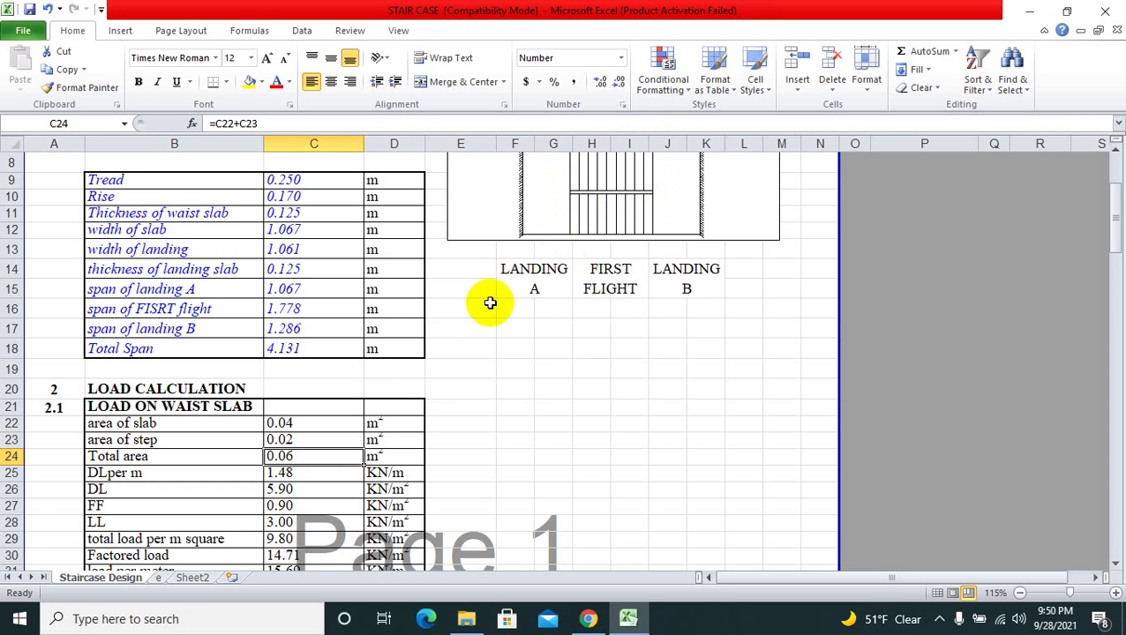
left_click(301, 475)
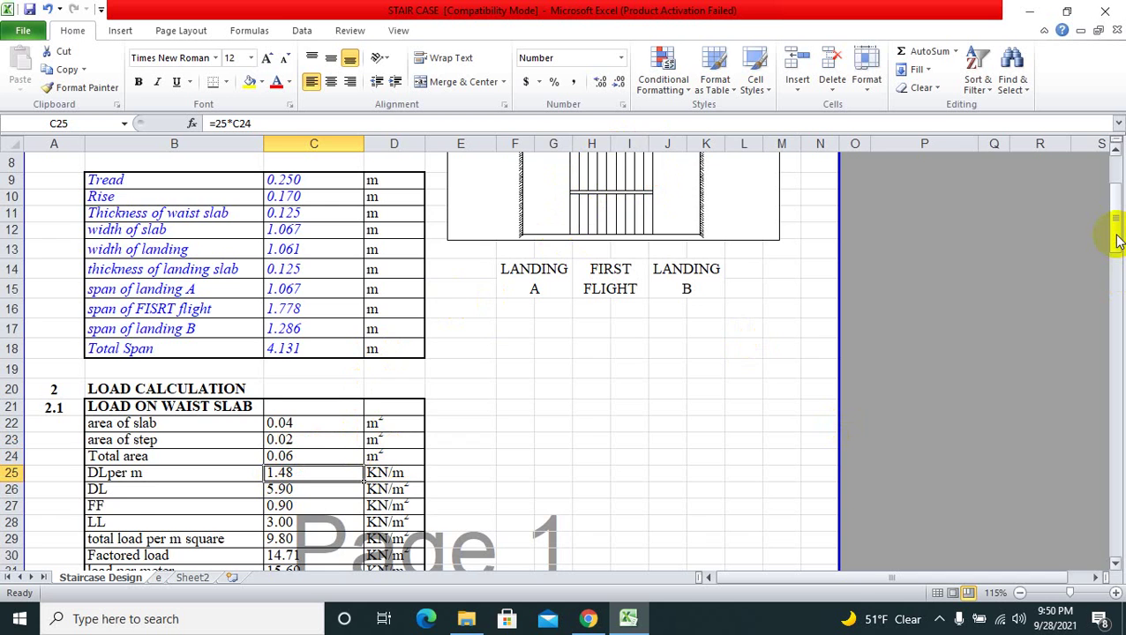
mouse_move(1116, 240)
left_mouse_down()
mouse_move(1116, 210)
mouse_move(1114, 235)
left_mouse_up()
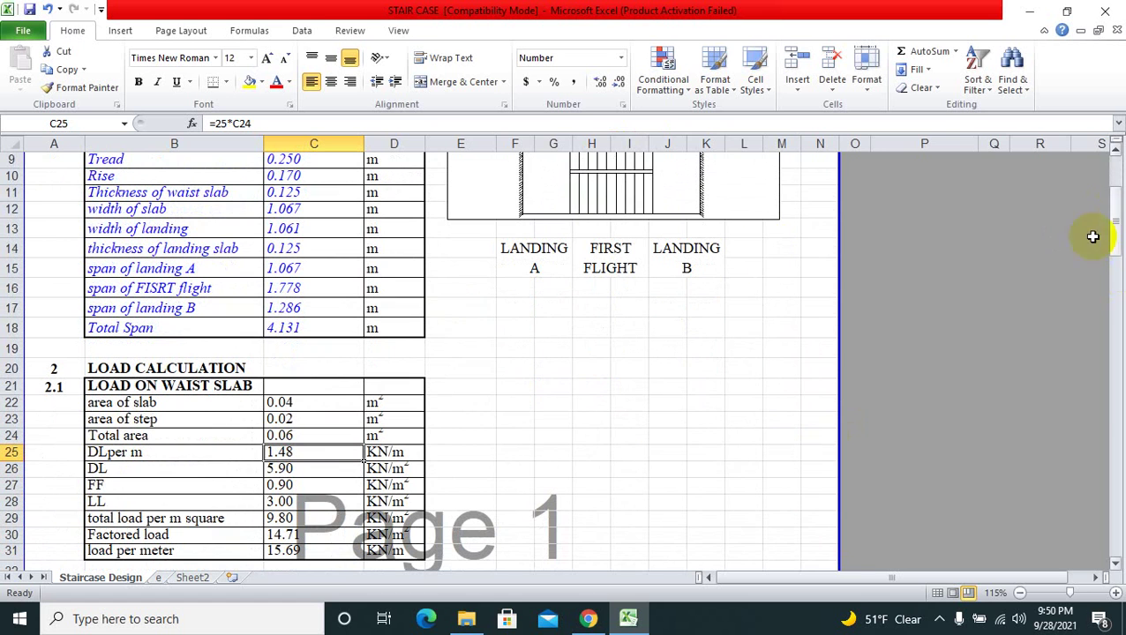
left_click(288, 469)
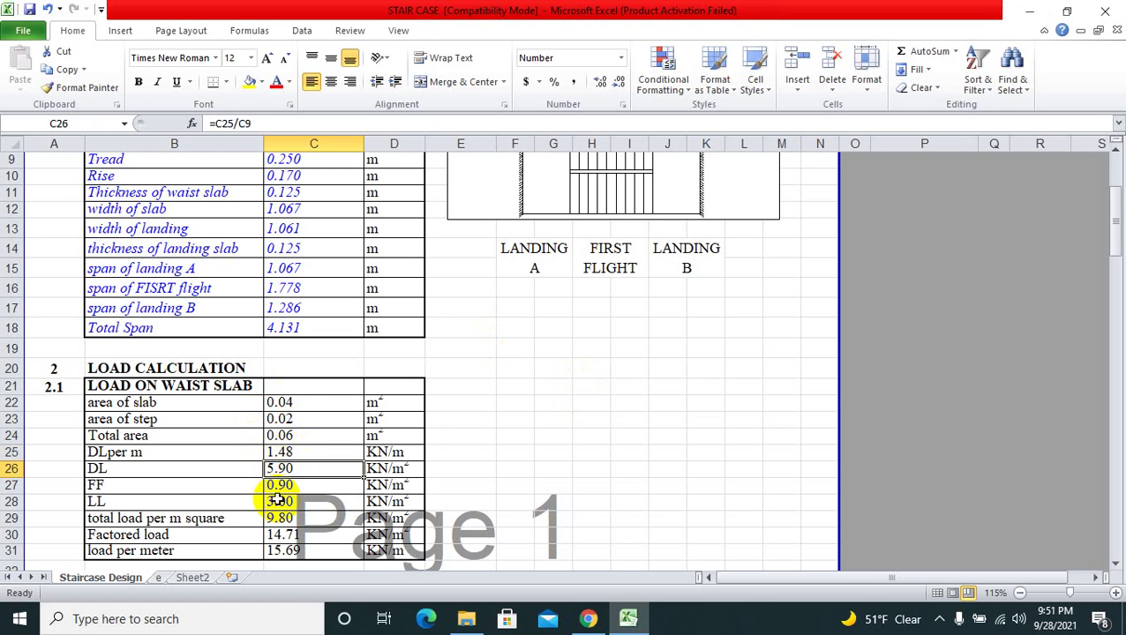
left_click(280, 485)
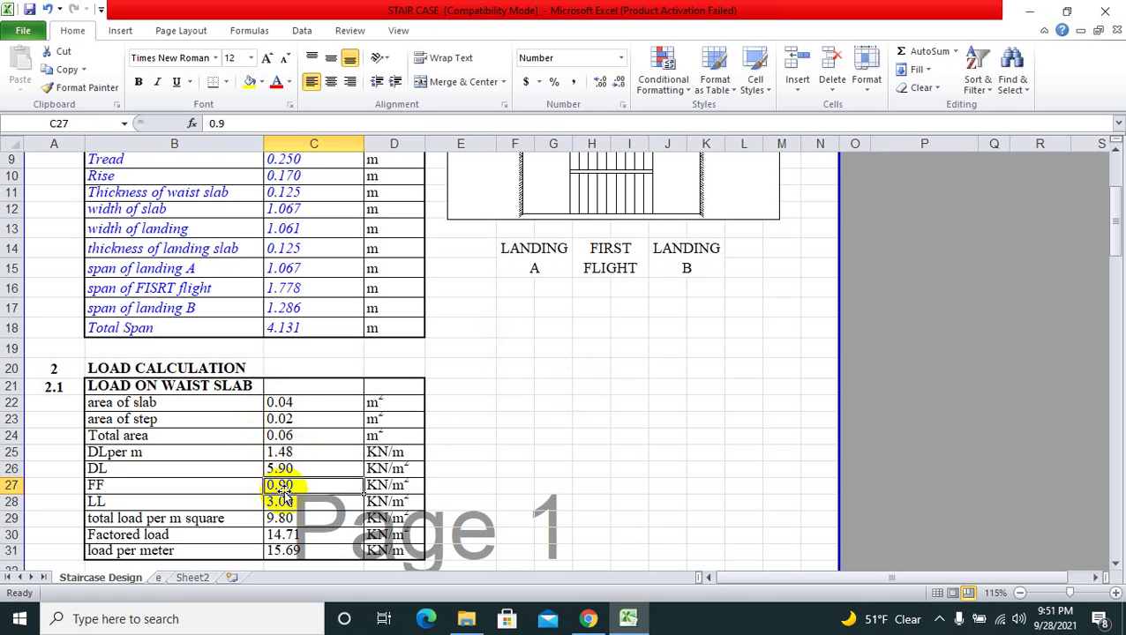
left_click(281, 503)
left_click(282, 515)
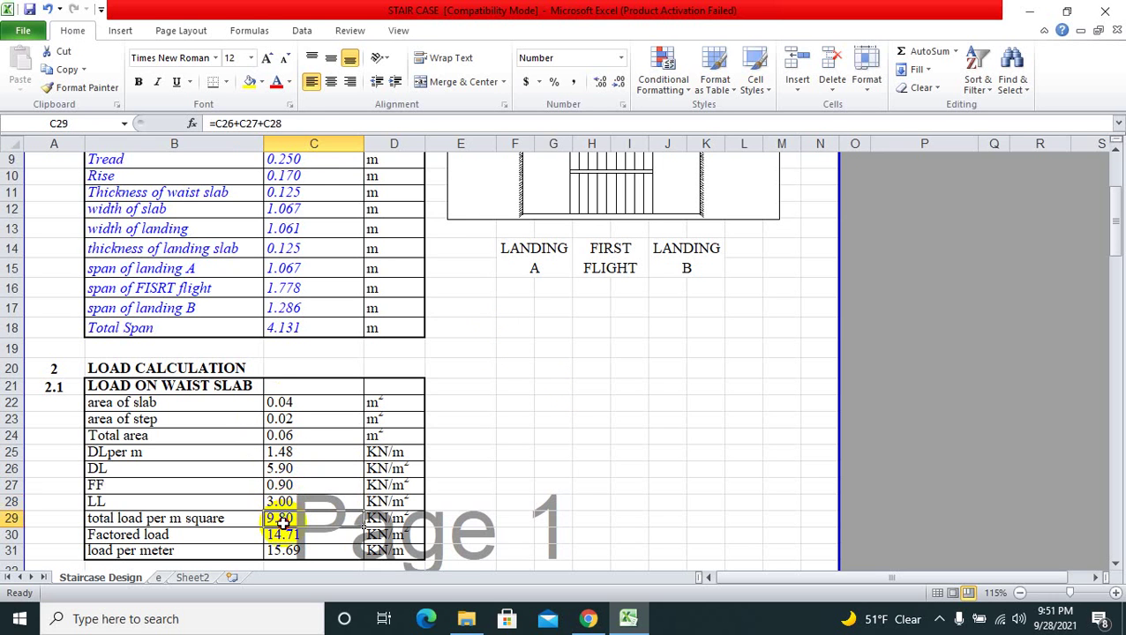
left_click(298, 125)
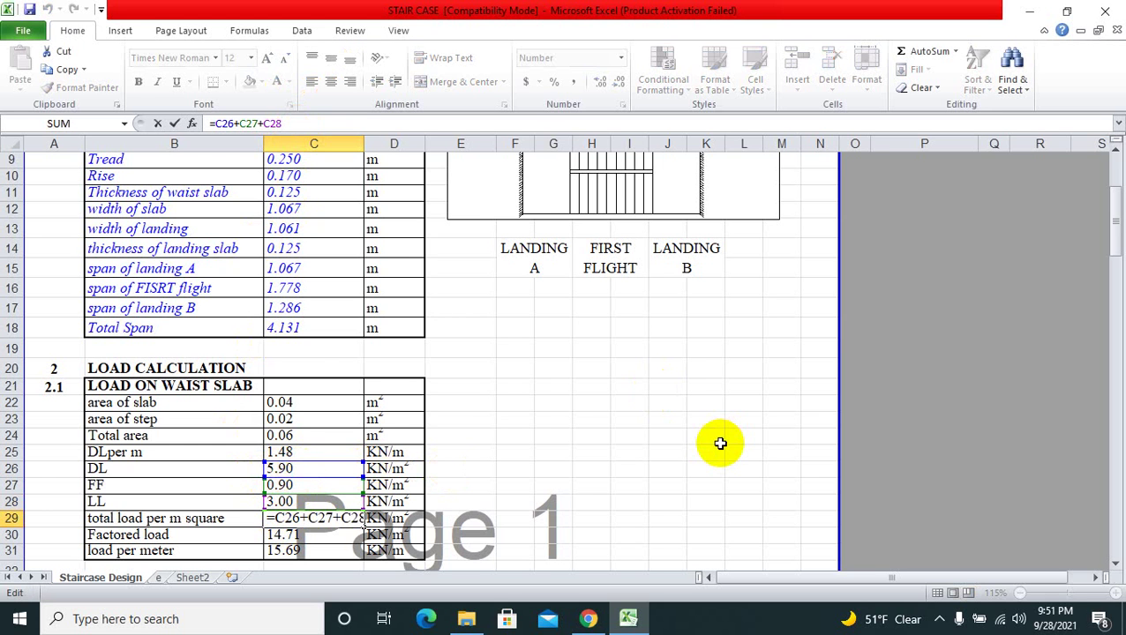
key("Escape")
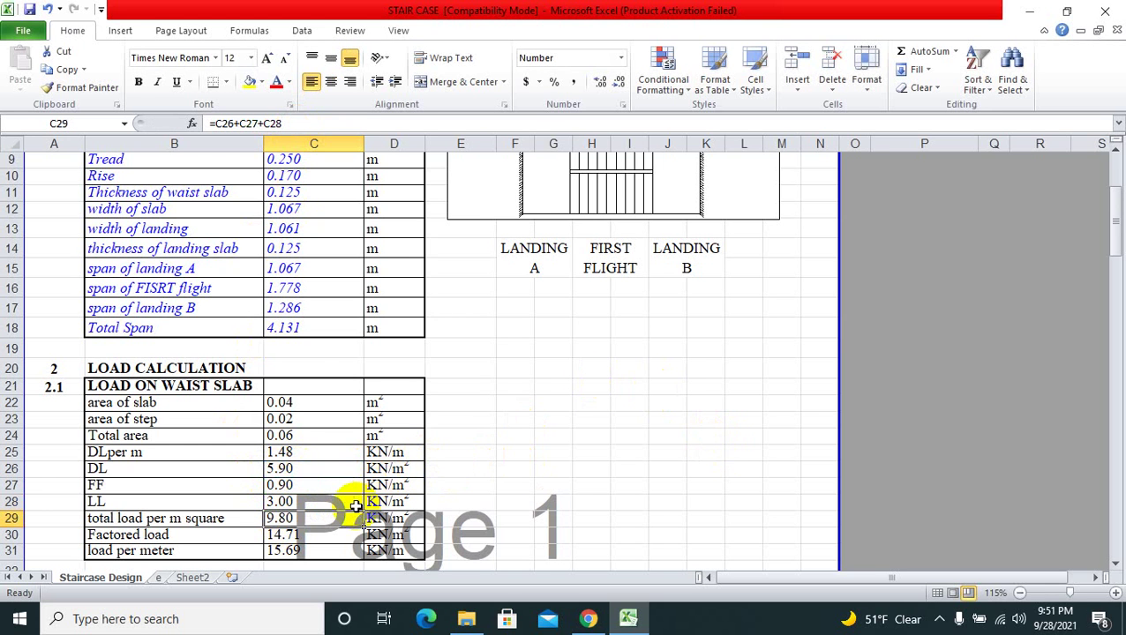
left_click(320, 536)
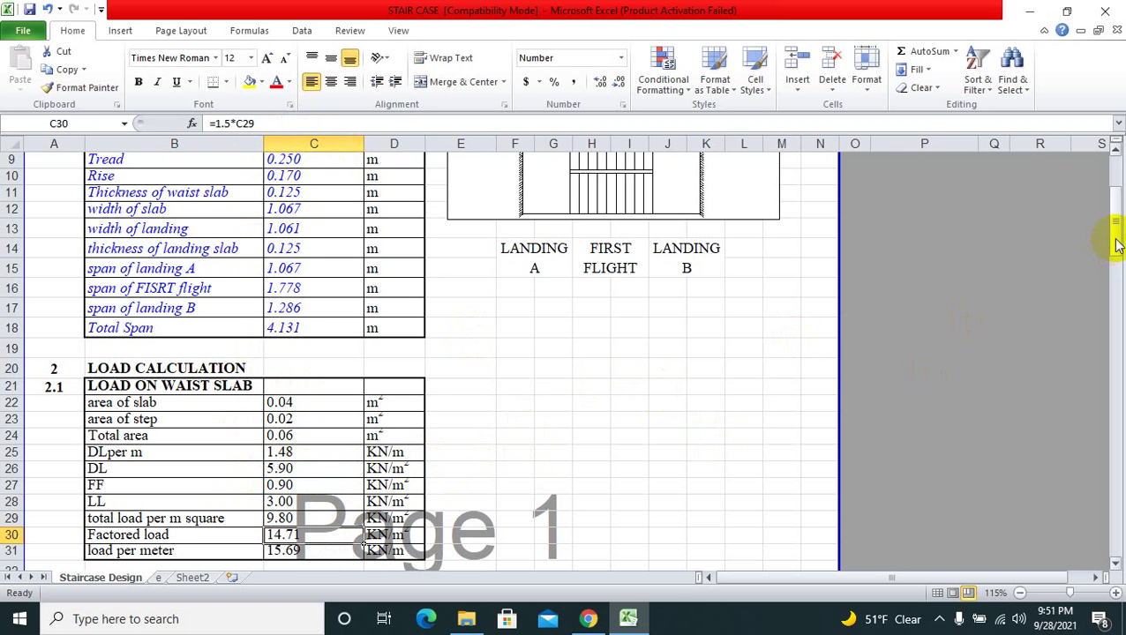
left_click_drag(1117, 246, 1116, 250)
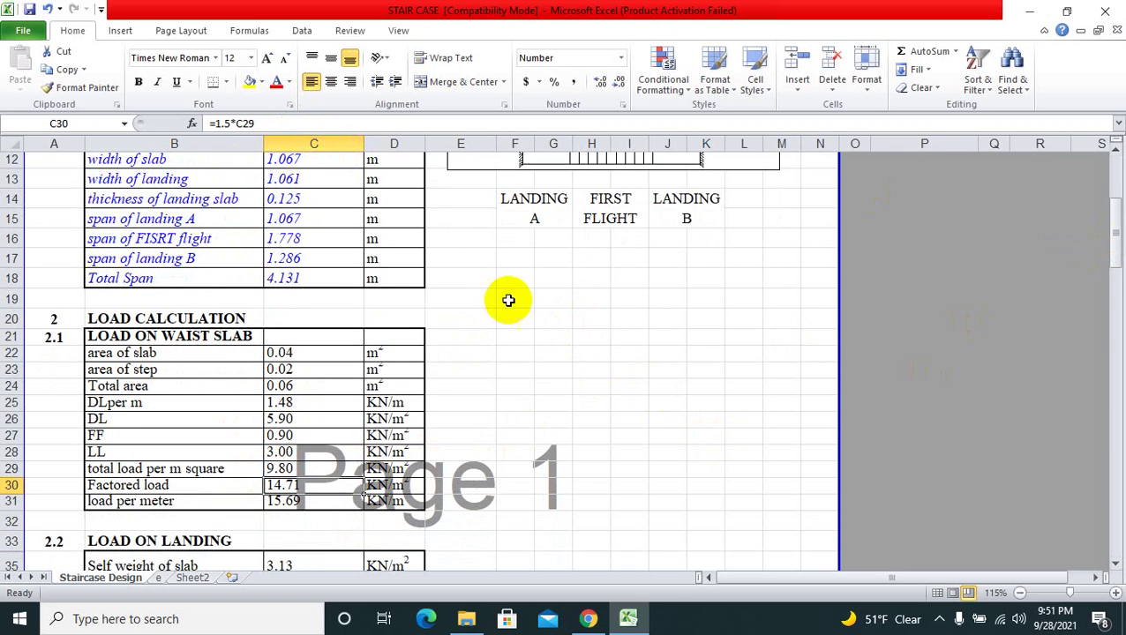
left_click(322, 504)
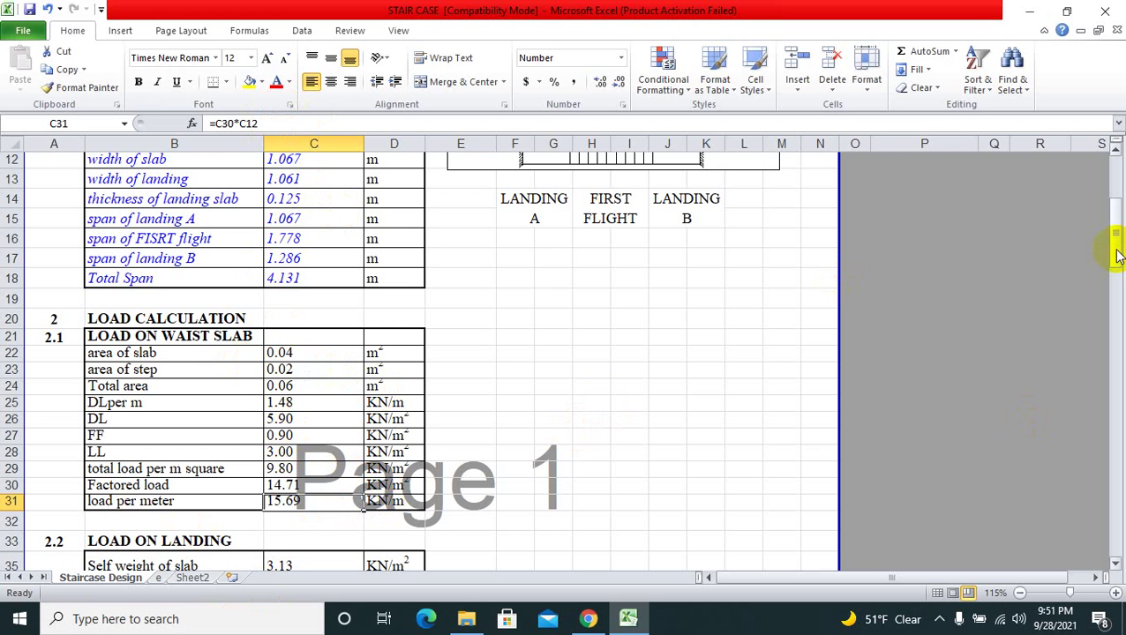
left_click_drag(1117, 256, 1112, 289)
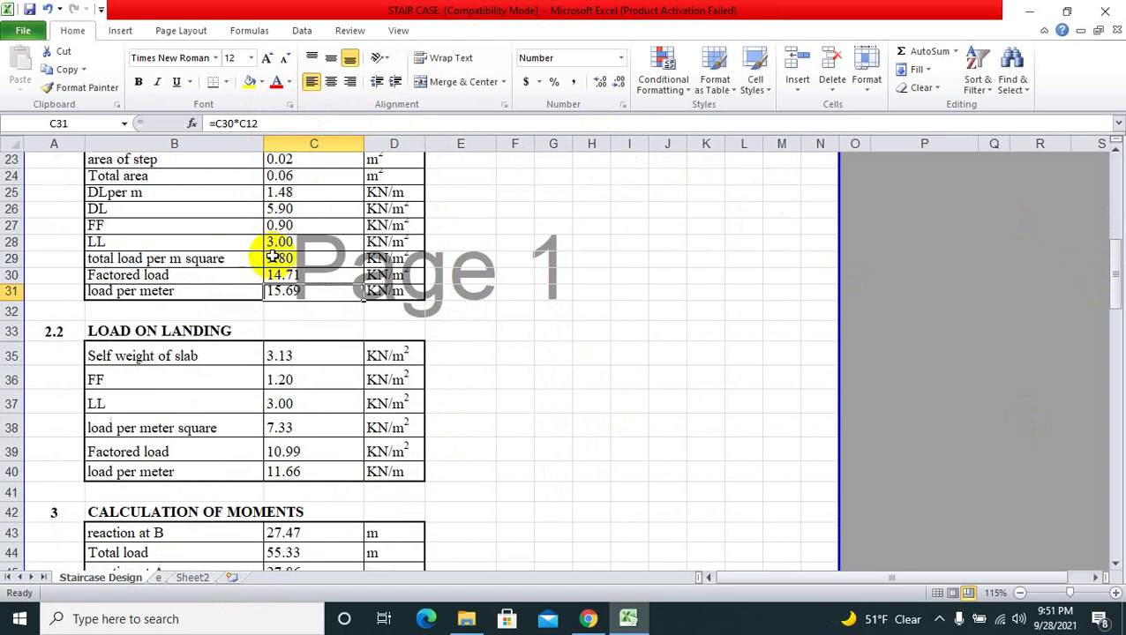
left_click(293, 355)
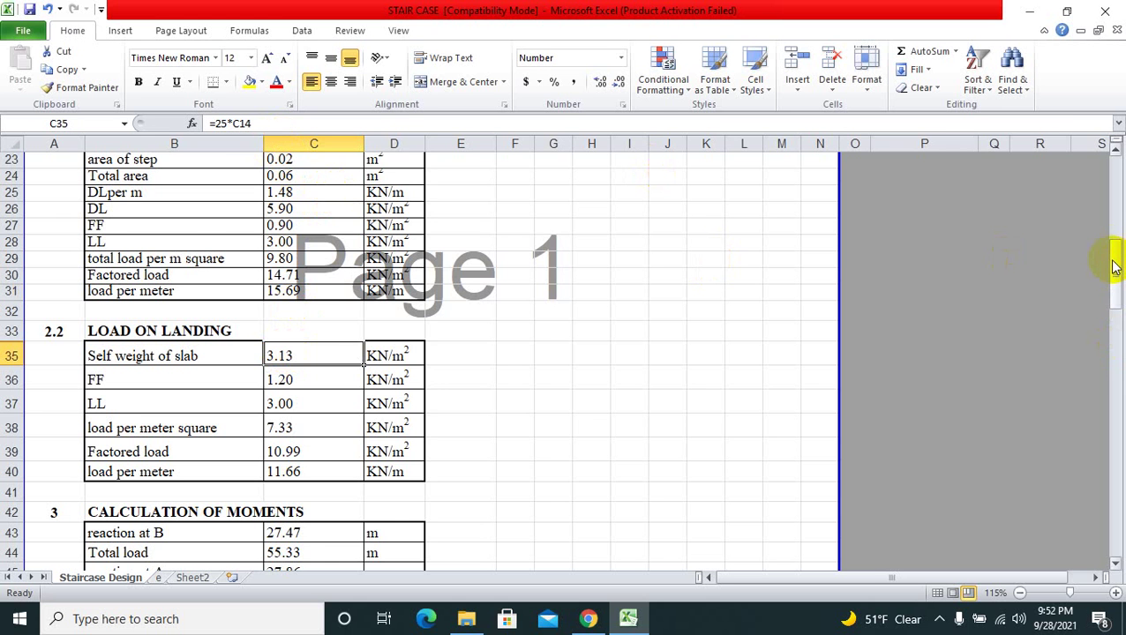
left_click_drag(1115, 266, 1114, 229)
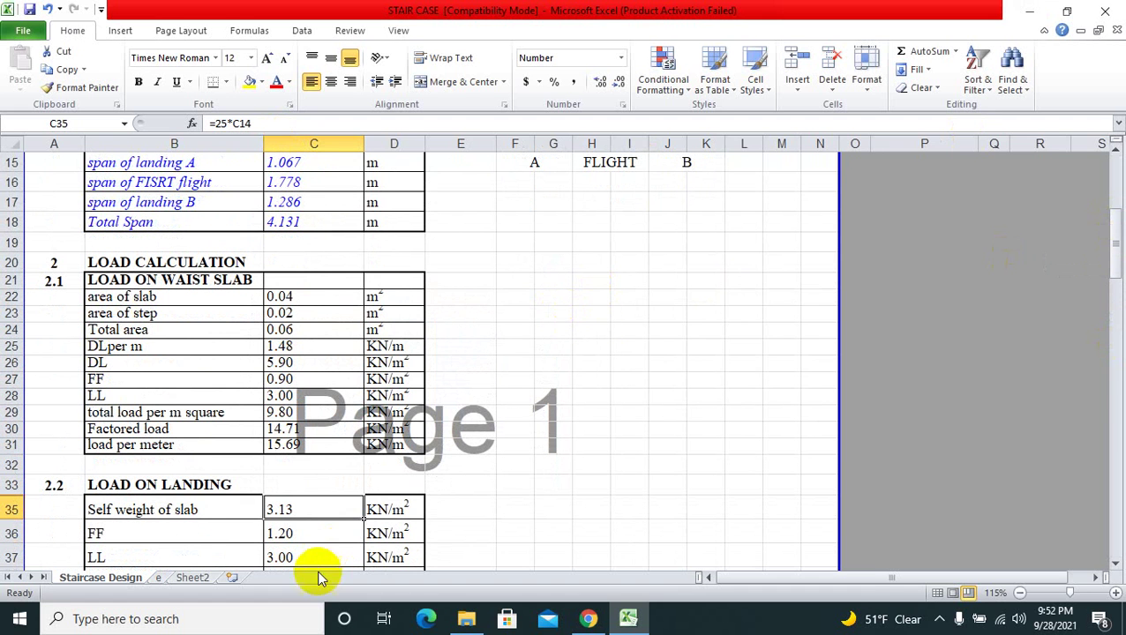
left_click(339, 531)
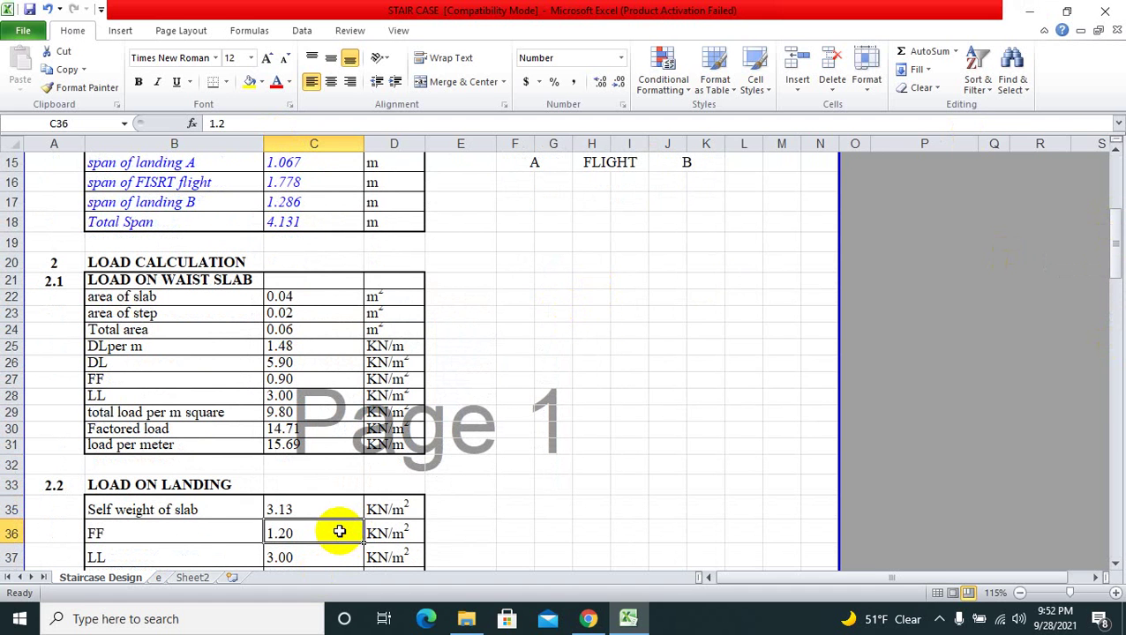
key("Down")
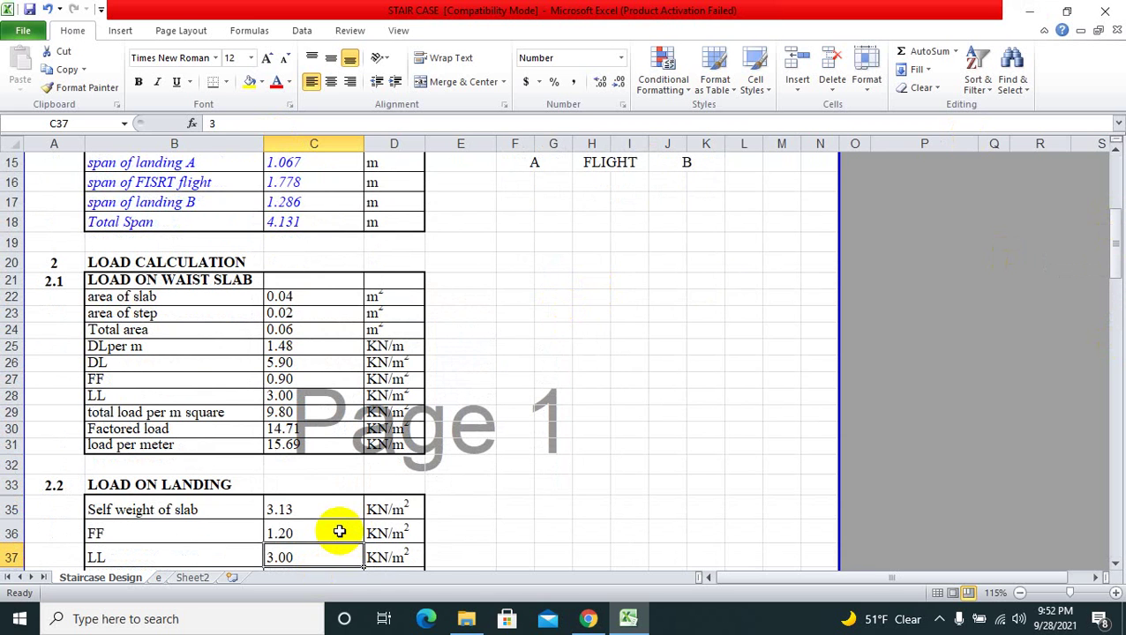
key("Down")
key("Down")
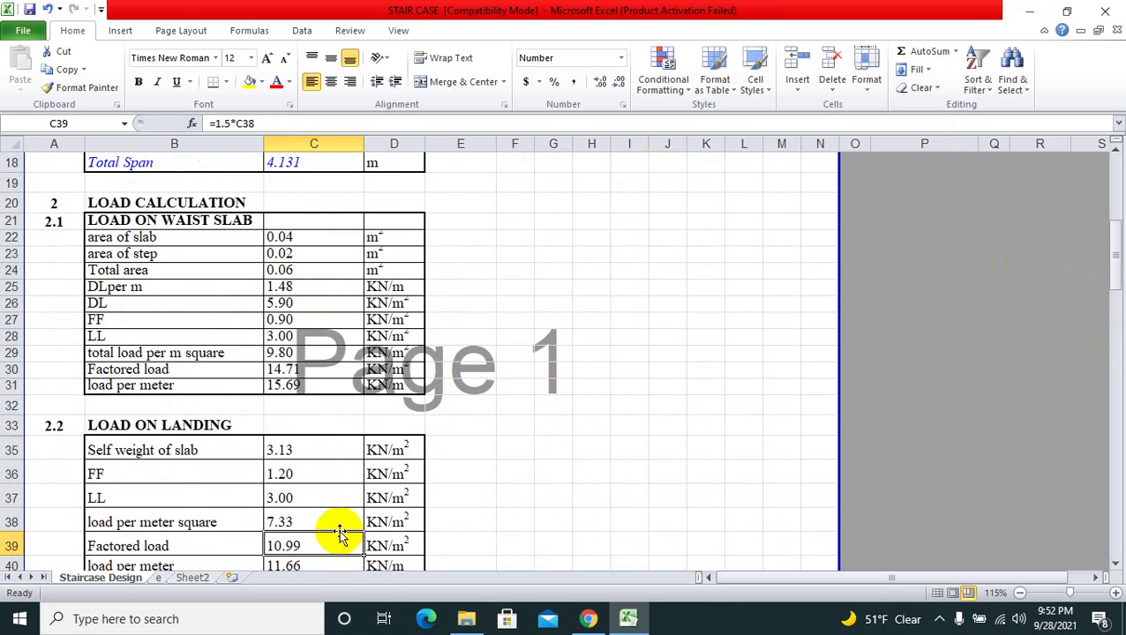
left_click(326, 521)
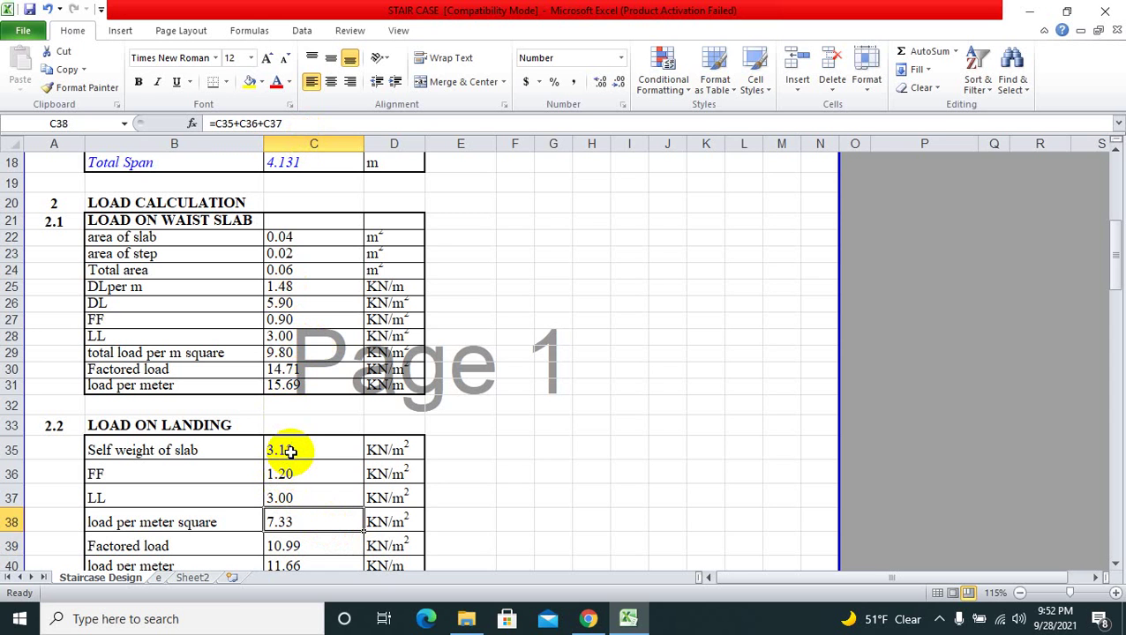
left_click(298, 545)
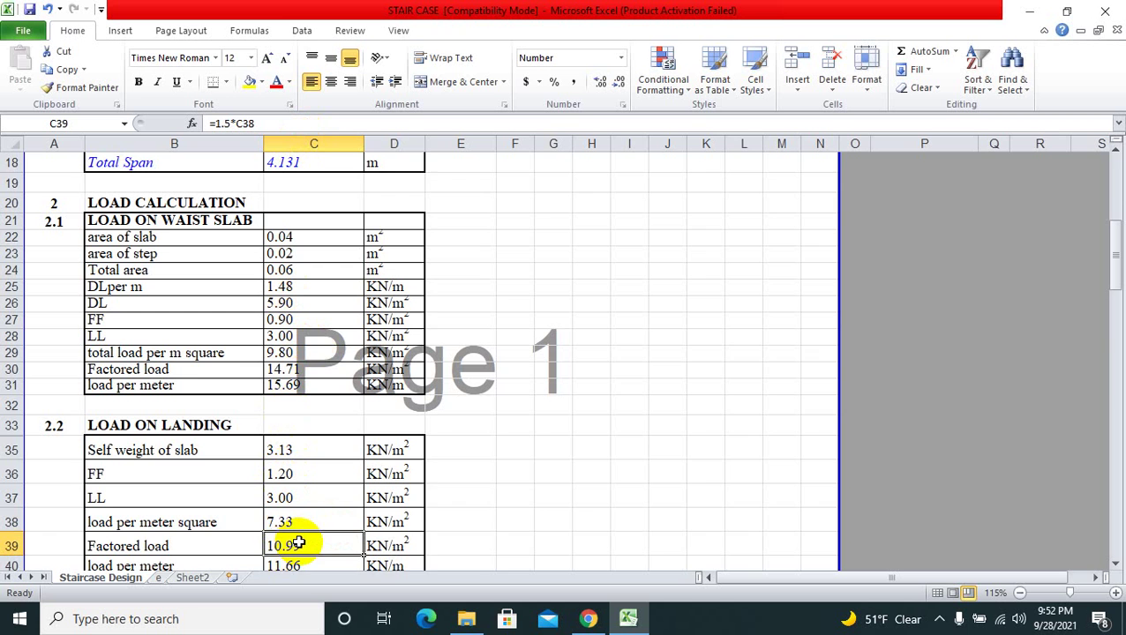
key("Down")
key("Down")
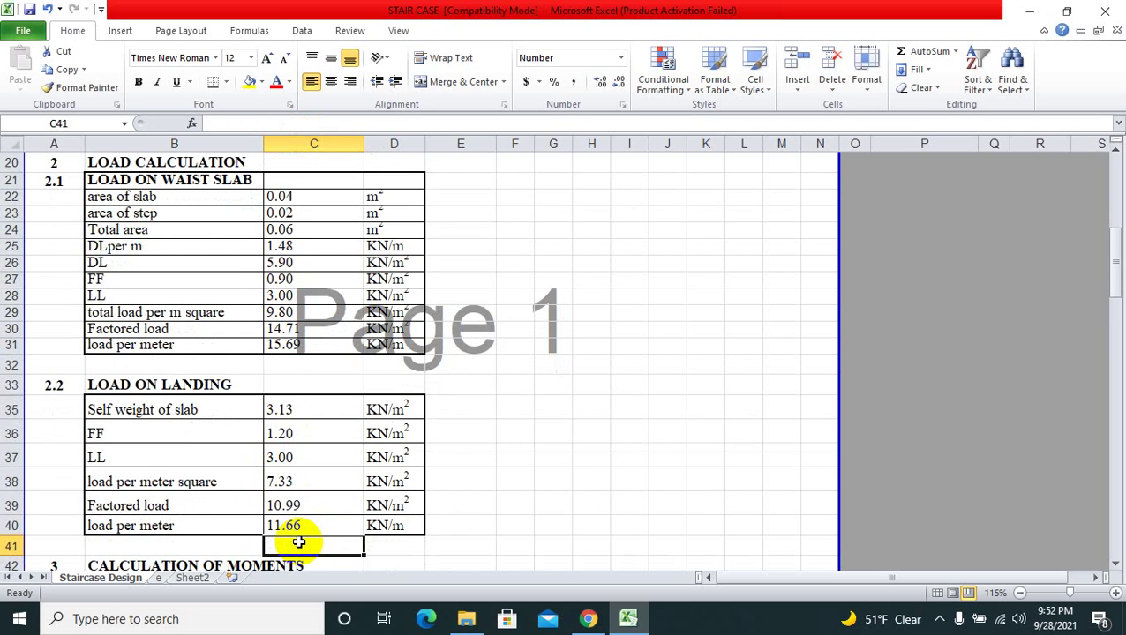
key("Down")
key("Down")
key("Down")
key("Down")
key("Down")
key("Down")
key("Down")
key("Down")
key("Down")
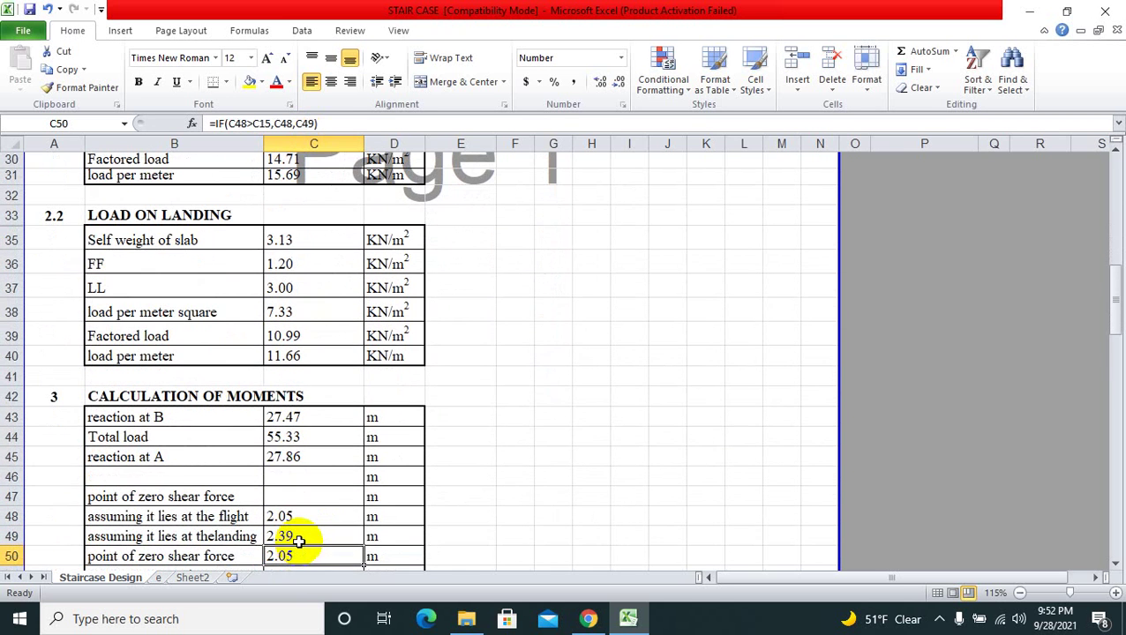
left_click(296, 419)
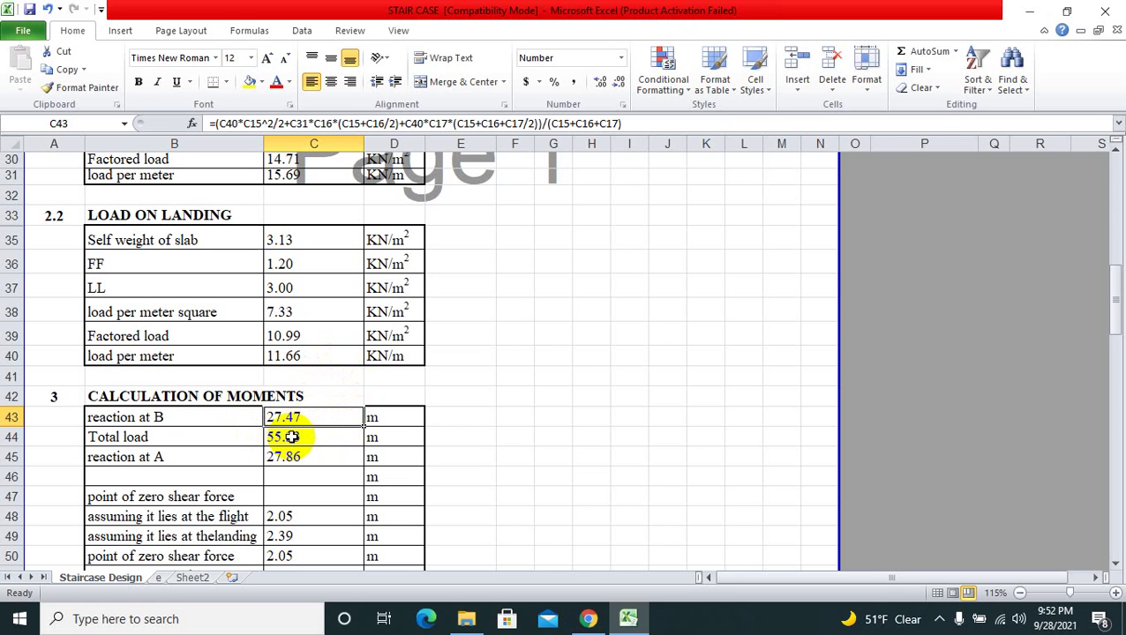
left_click(292, 437)
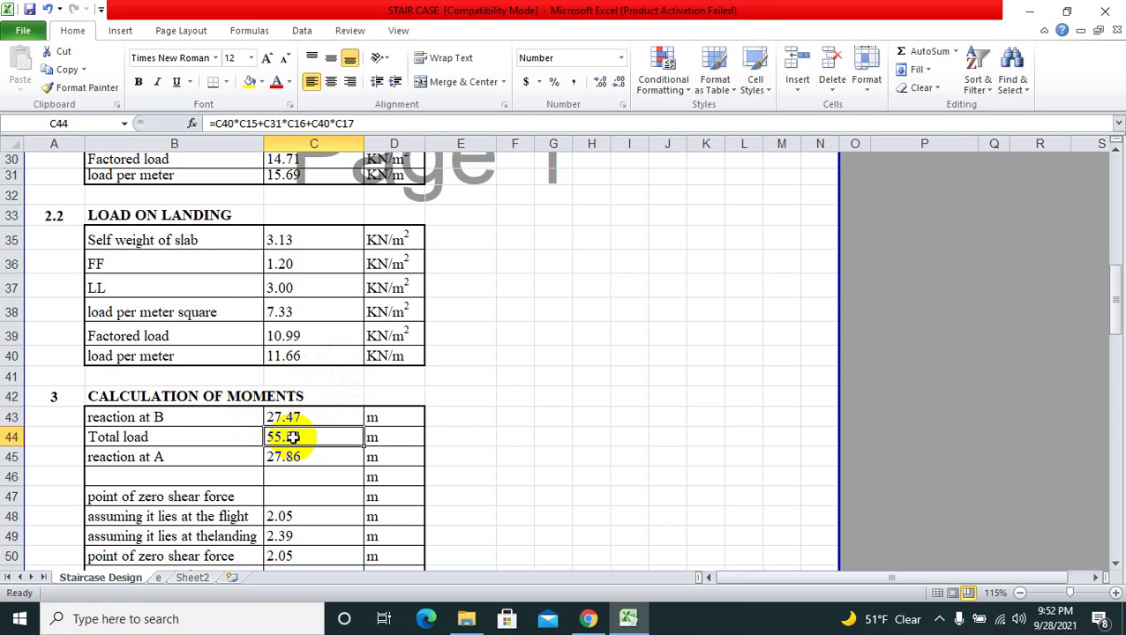
left_click(369, 123)
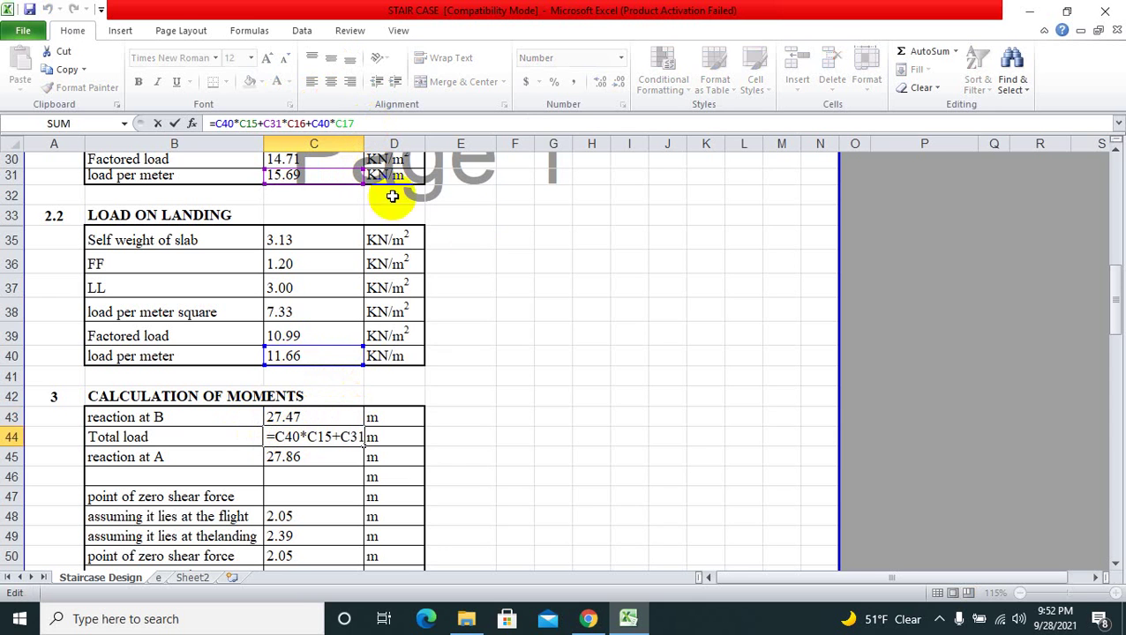
left_click(536, 318)
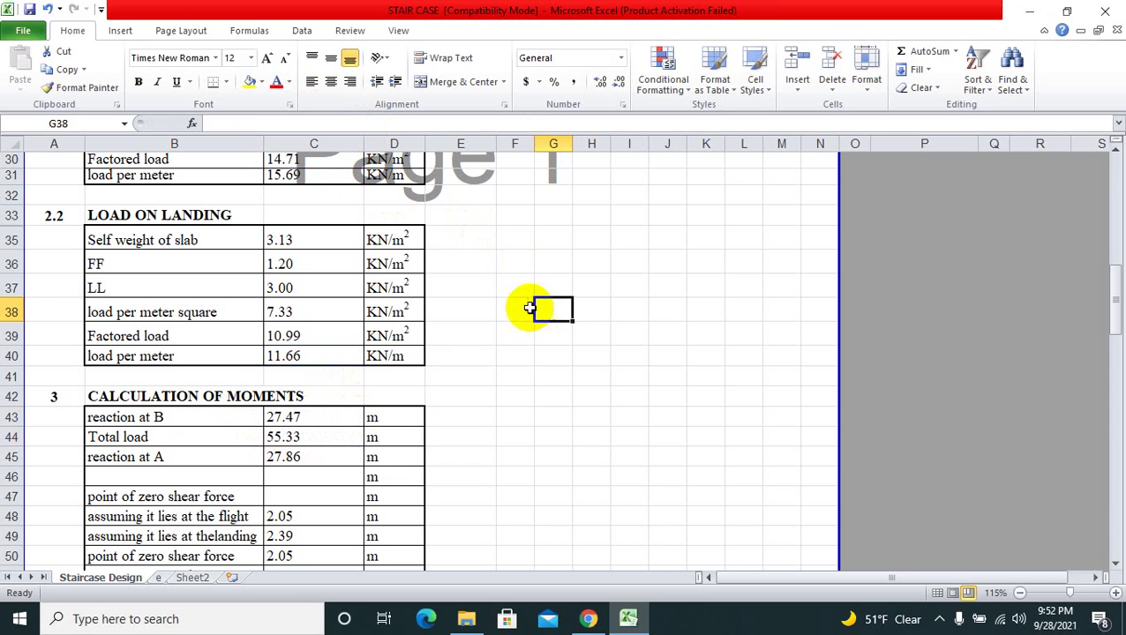
left_click(312, 458)
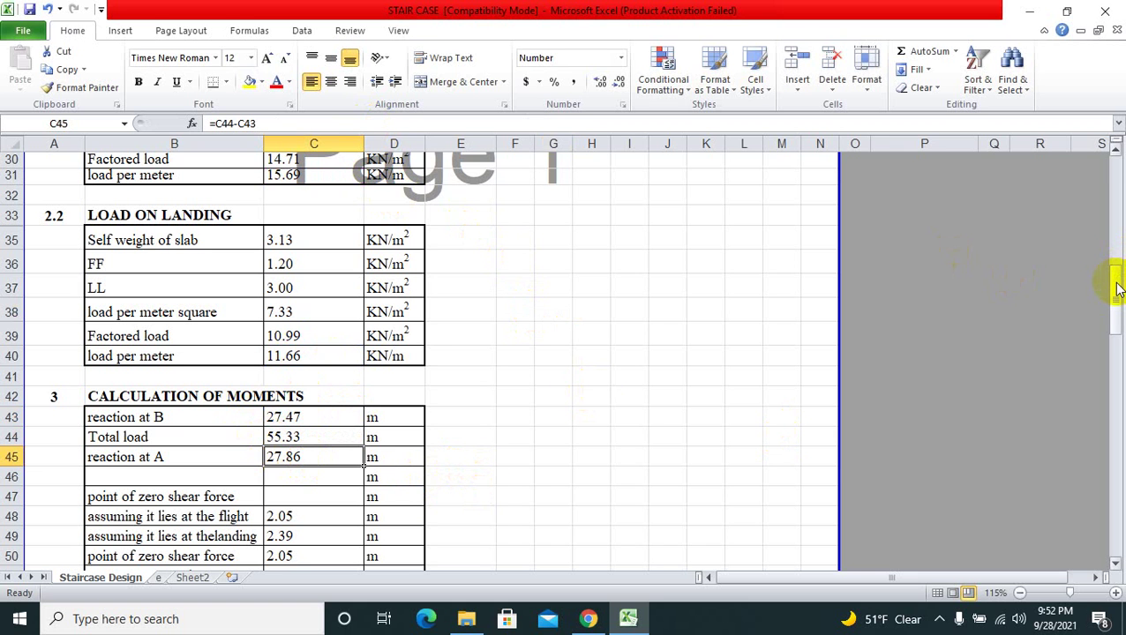
left_click_drag(1115, 289, 1111, 327)
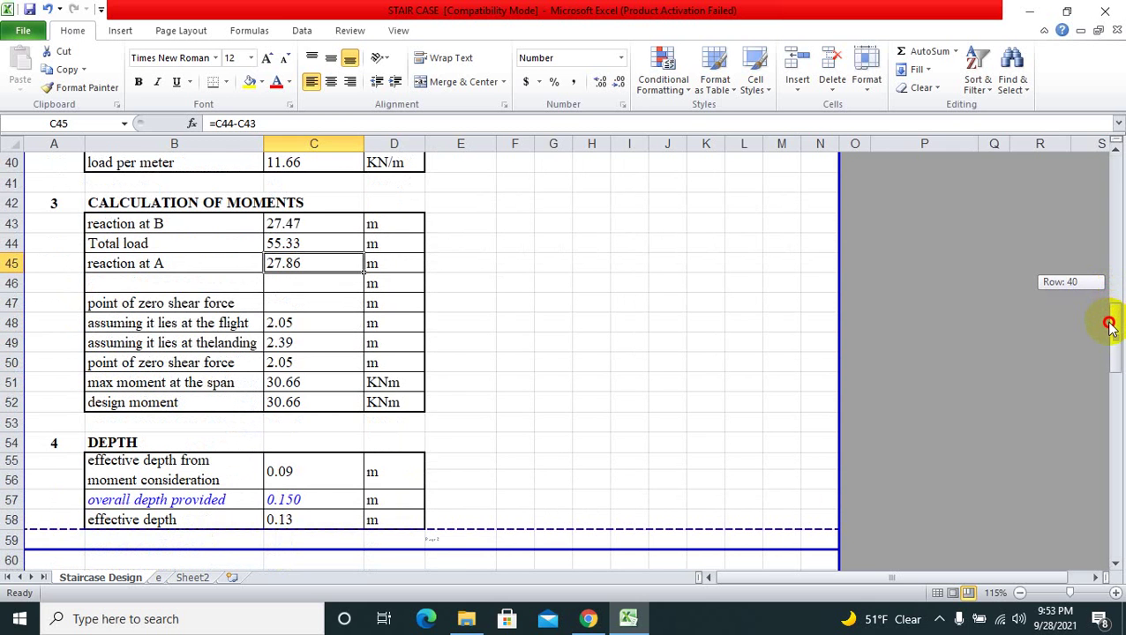
left_click_drag(1111, 327, 1108, 330)
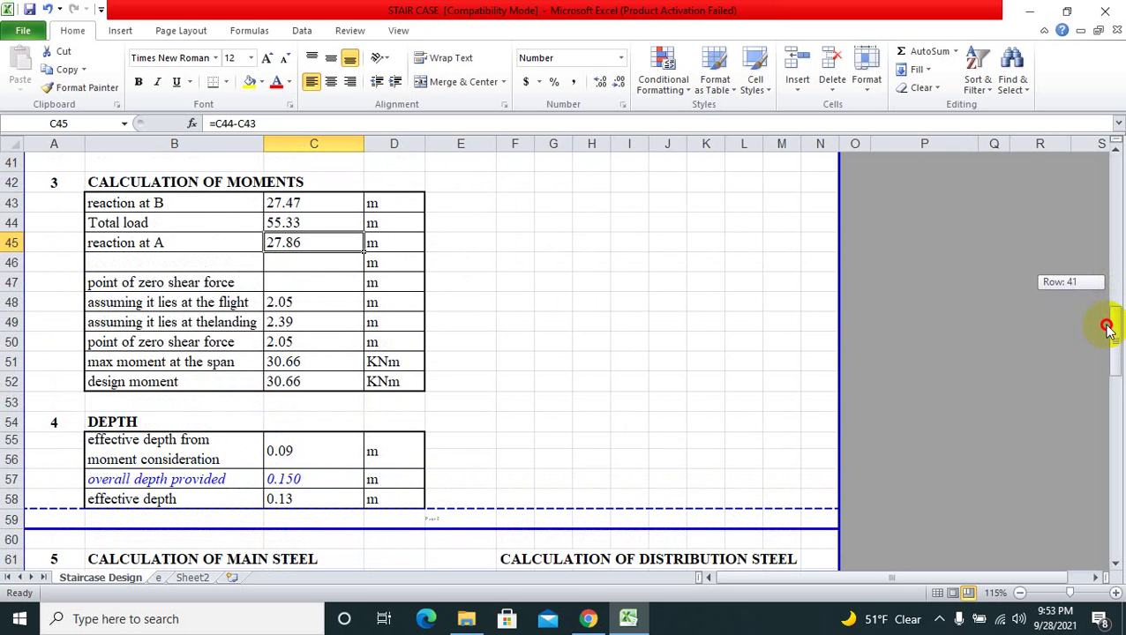
left_click_drag(1108, 330, 1106, 323)
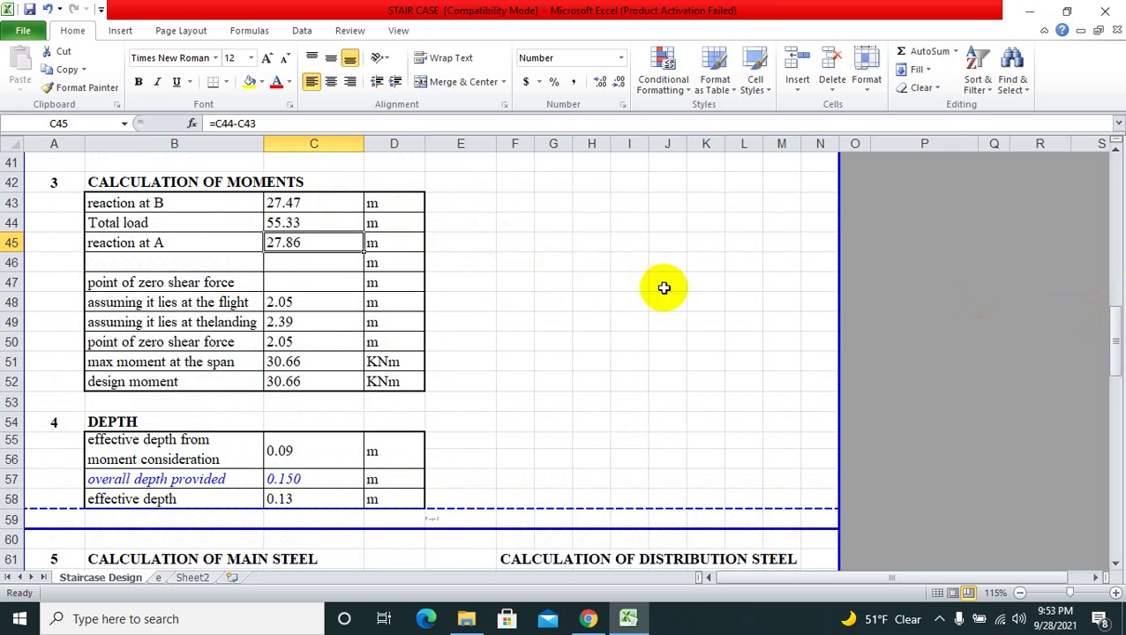
left_click(284, 322)
left_click(289, 342)
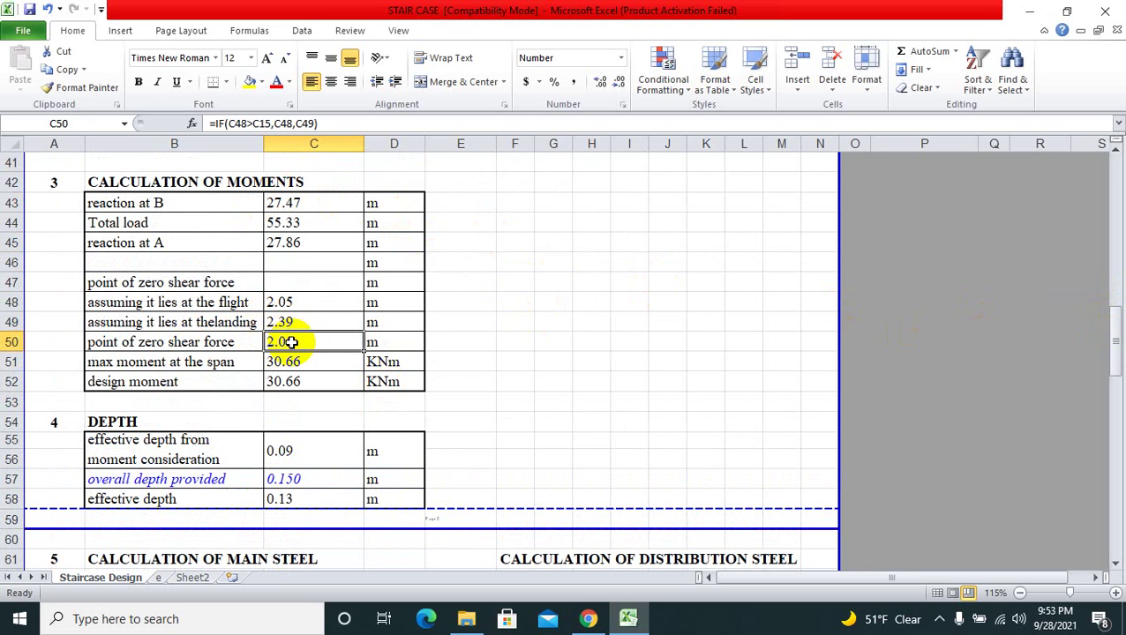
left_click(296, 360)
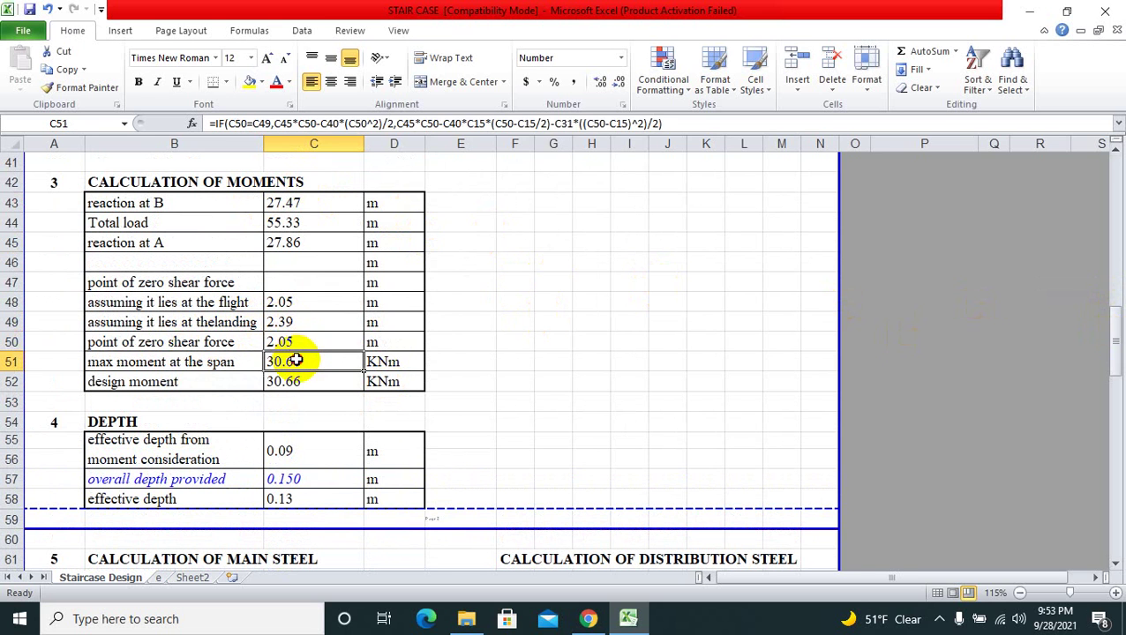
left_click(298, 382)
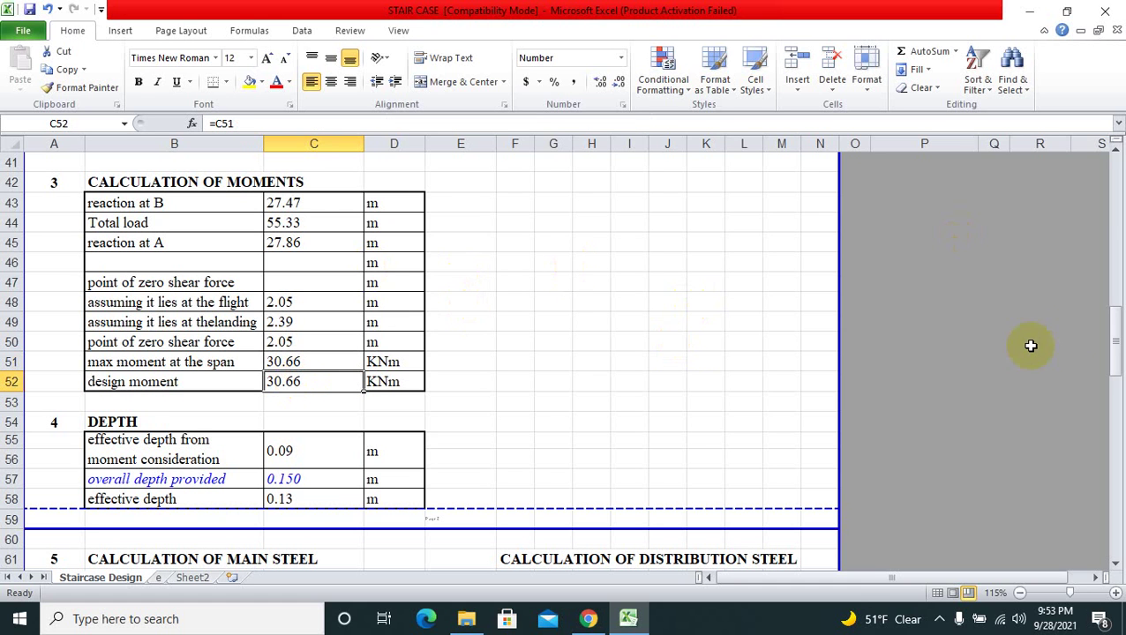
left_click_drag(1117, 344, 1109, 385)
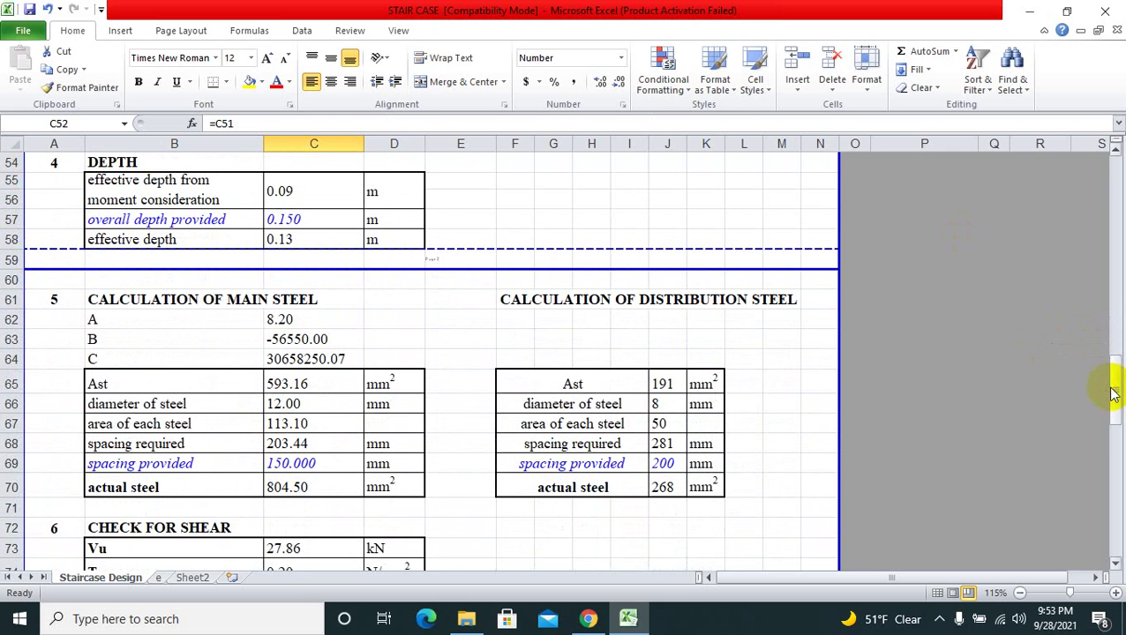
left_click(278, 321)
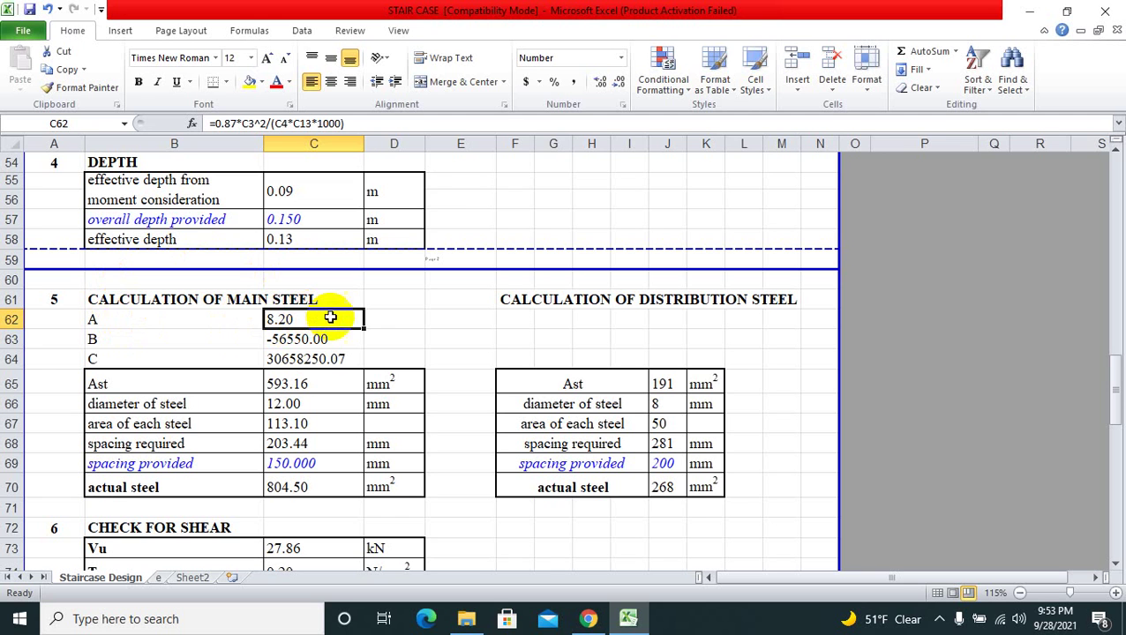
left_click(388, 325)
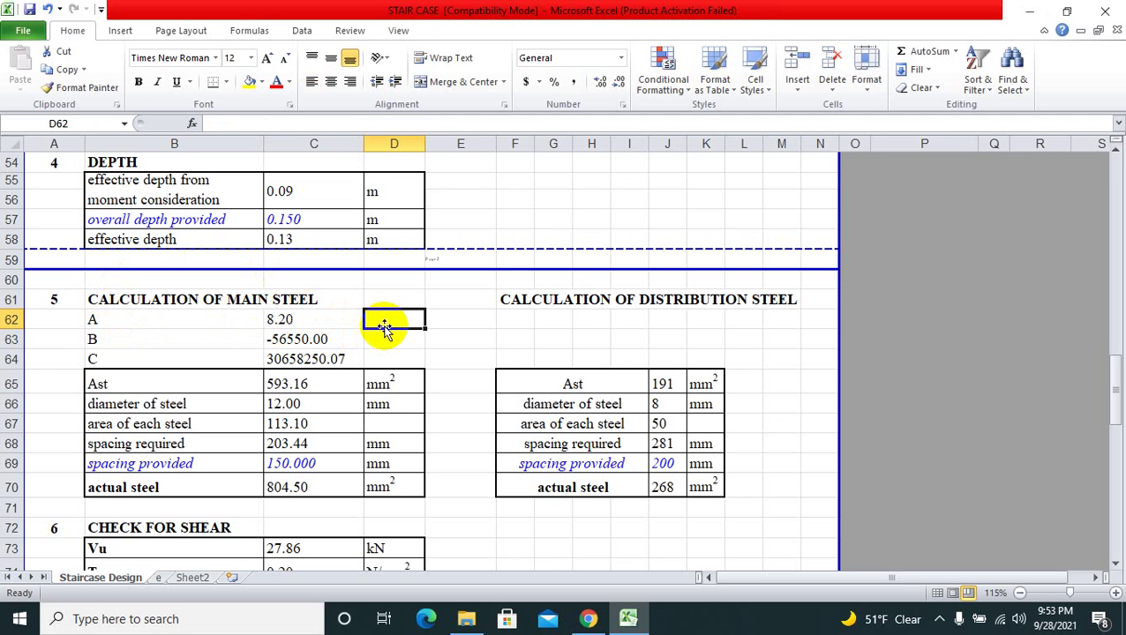
left_click(337, 320)
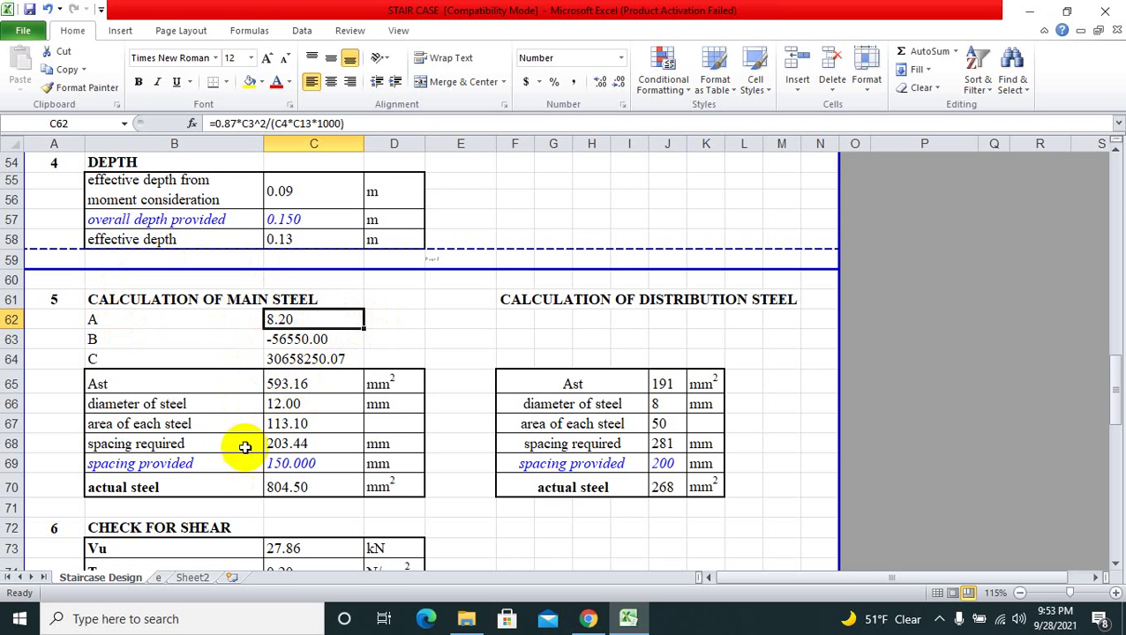
left_click(291, 381)
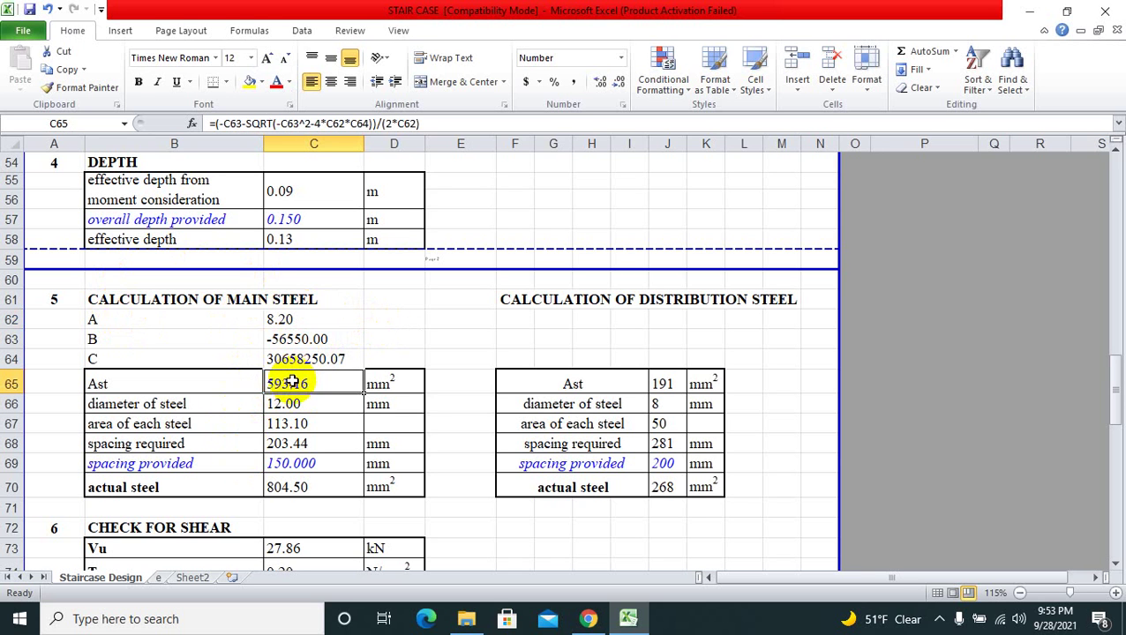
left_click(297, 404)
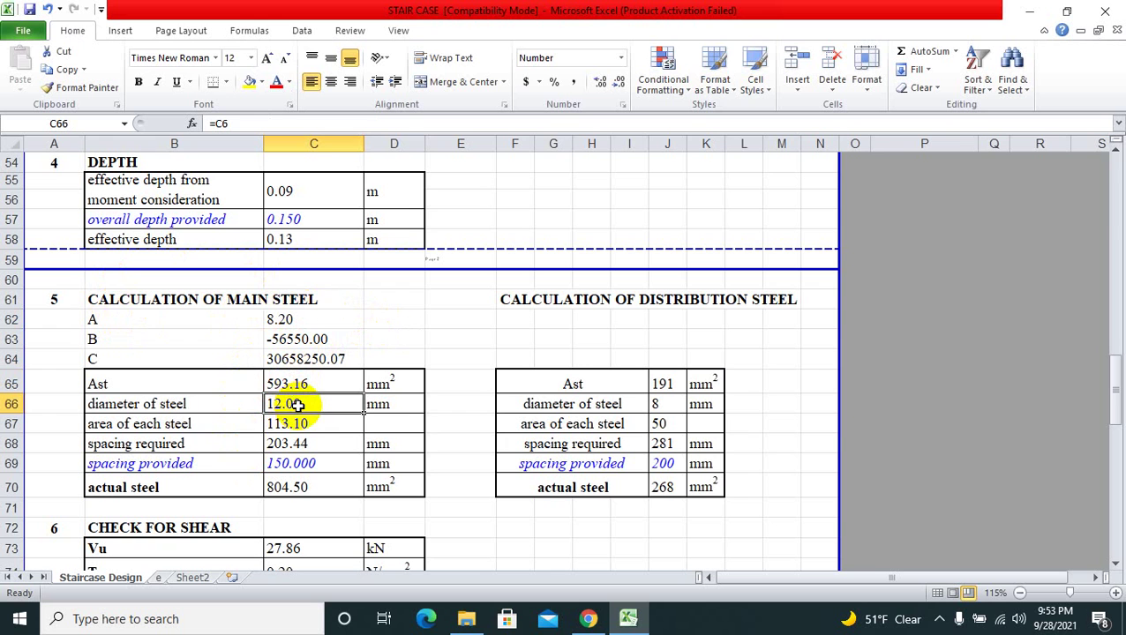
left_click(297, 425)
left_click(300, 444)
left_click(304, 464)
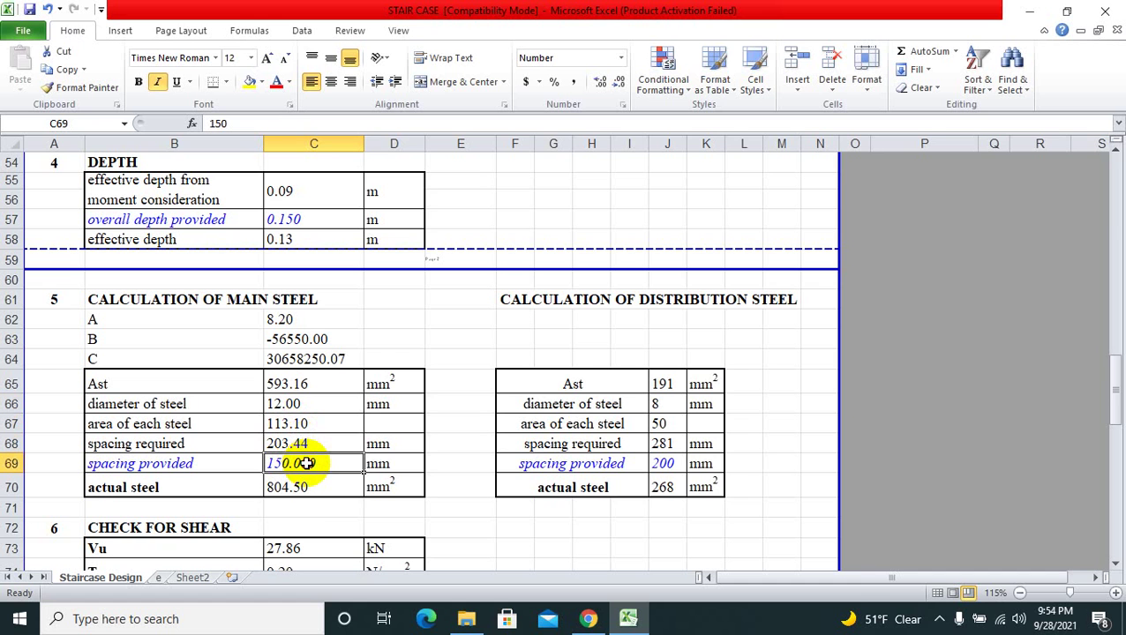
left_click(313, 494)
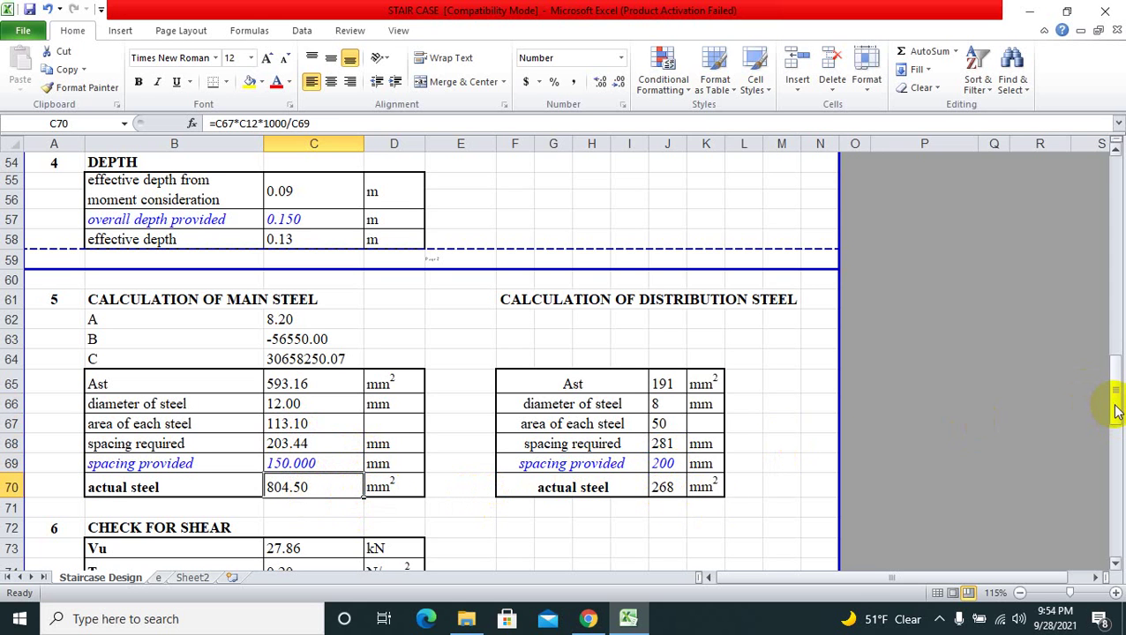
left_click_drag(1115, 409, 1116, 409)
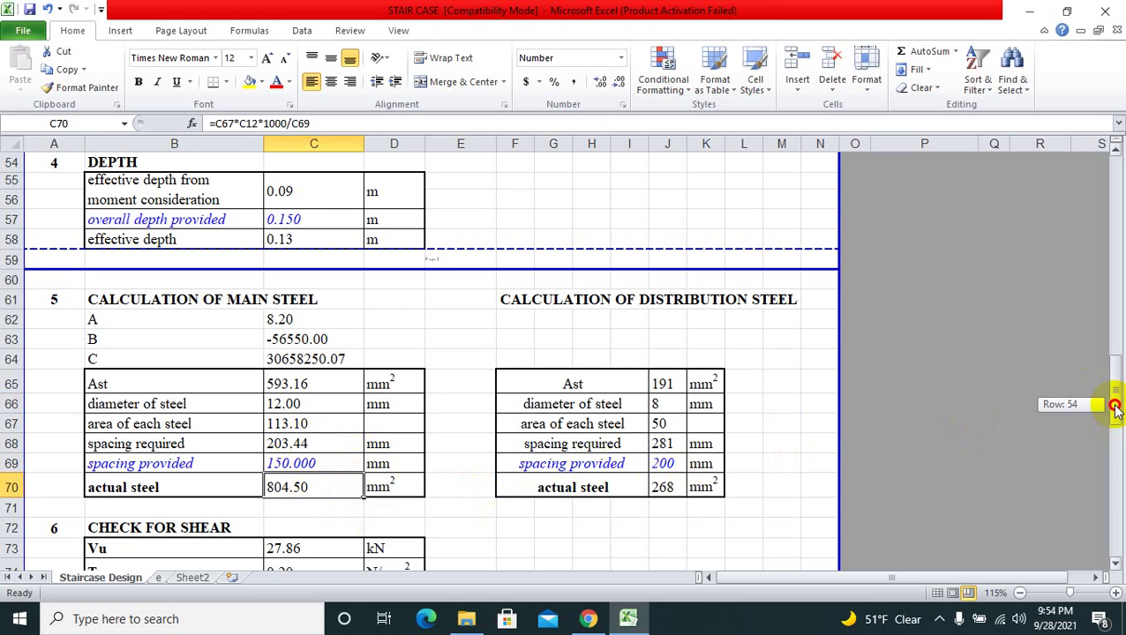
left_click_drag(1115, 409, 1106, 442)
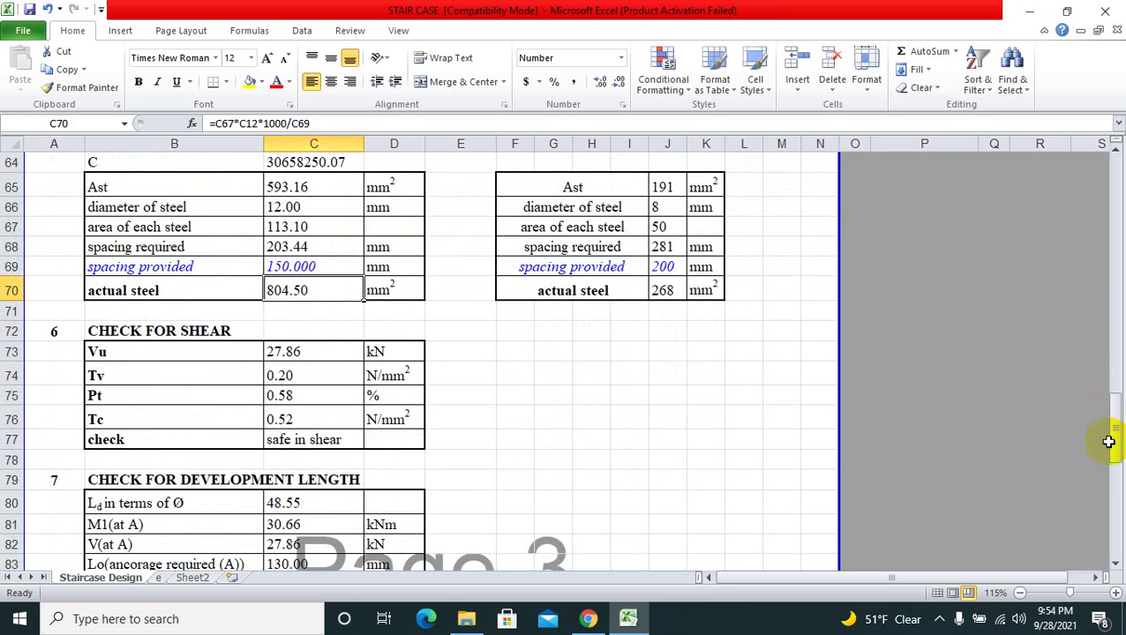
left_click(284, 351)
left_click(297, 375)
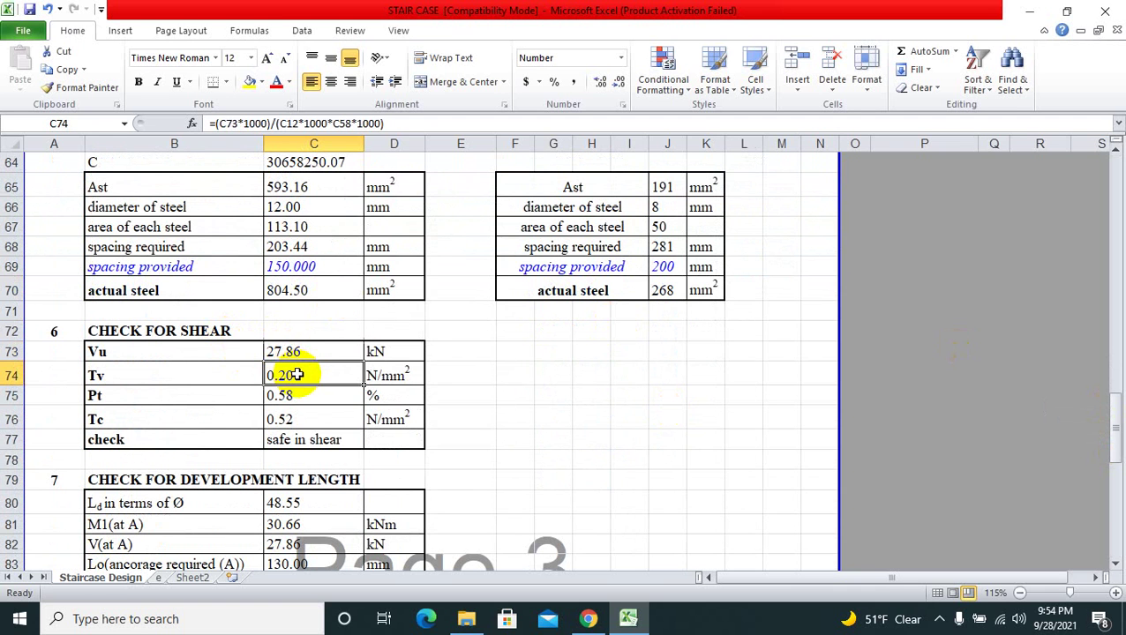
left_click(293, 396)
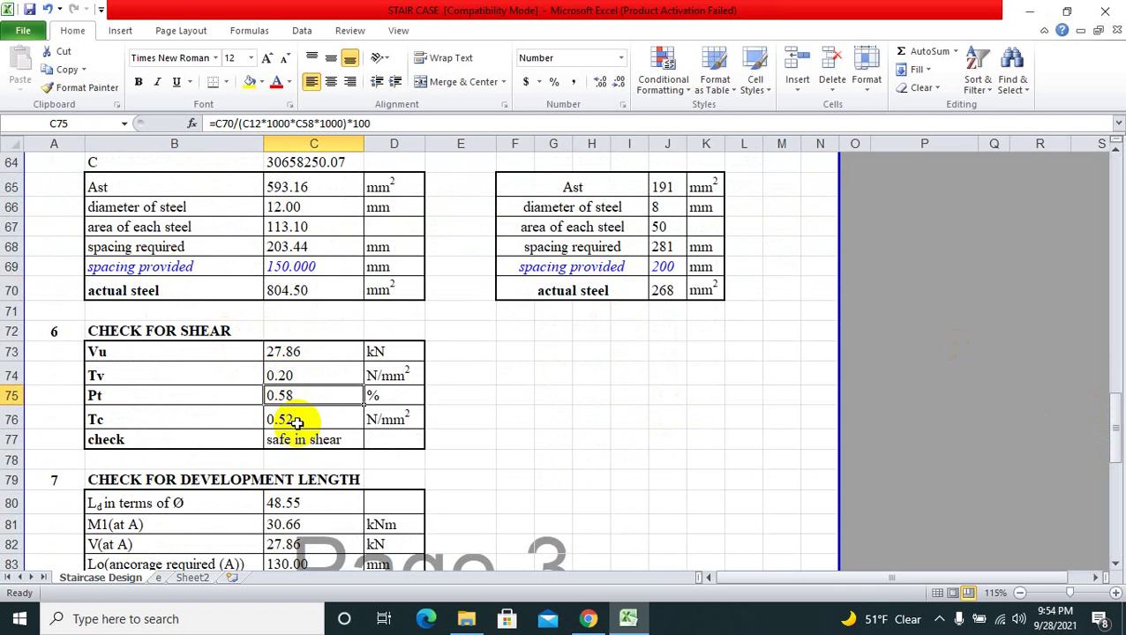
left_click(296, 421)
left_click(302, 440)
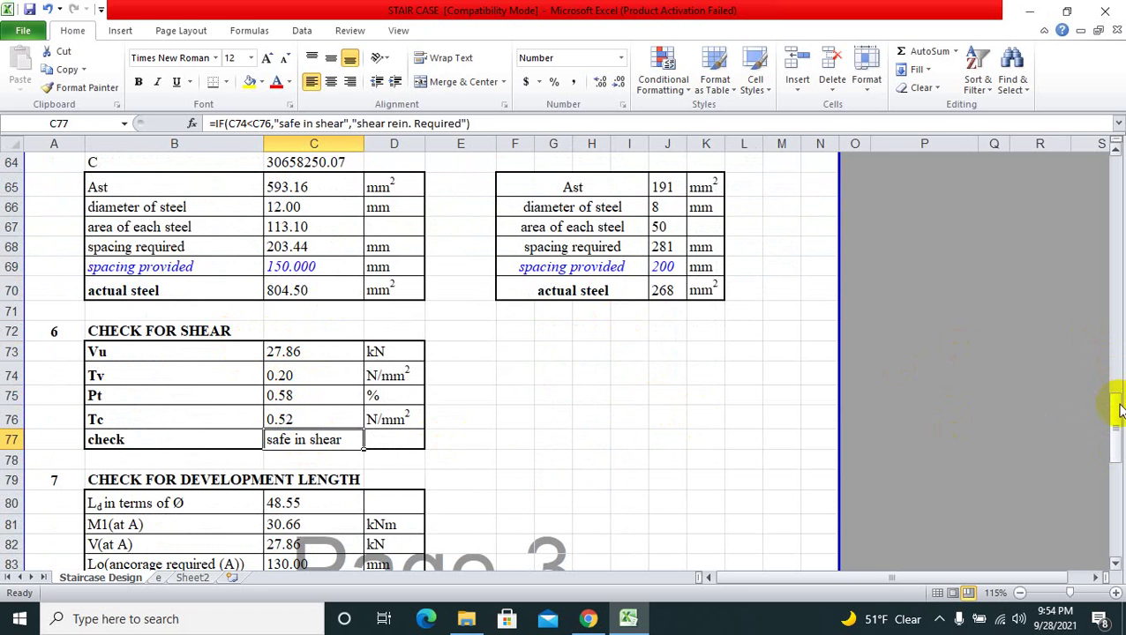
left_click_drag(1118, 410, 1113, 432)
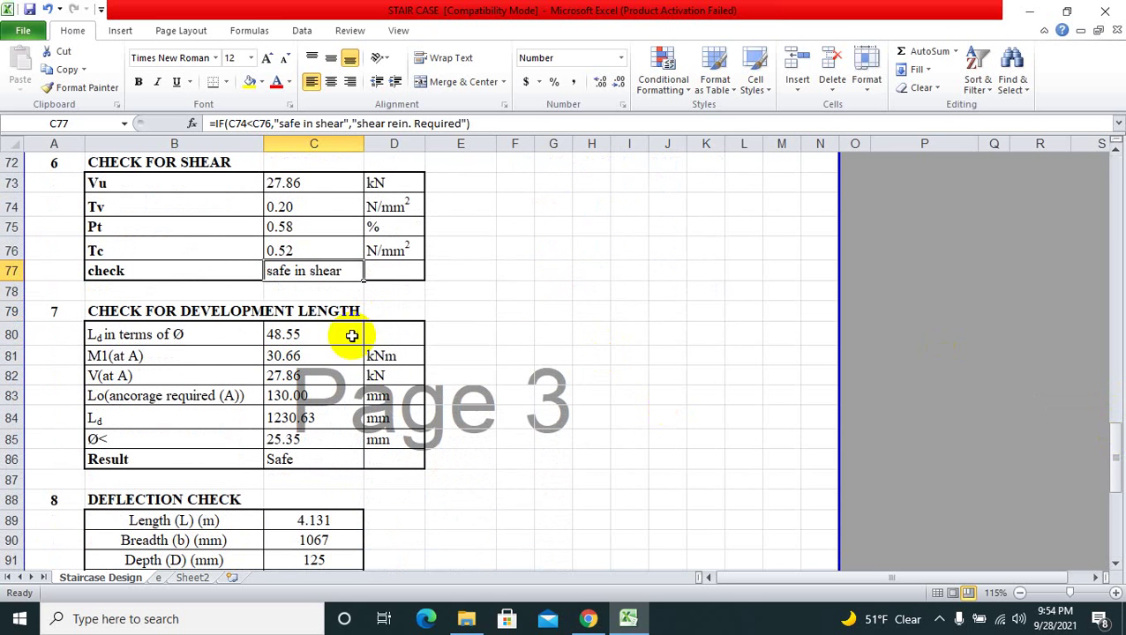
left_click(283, 332)
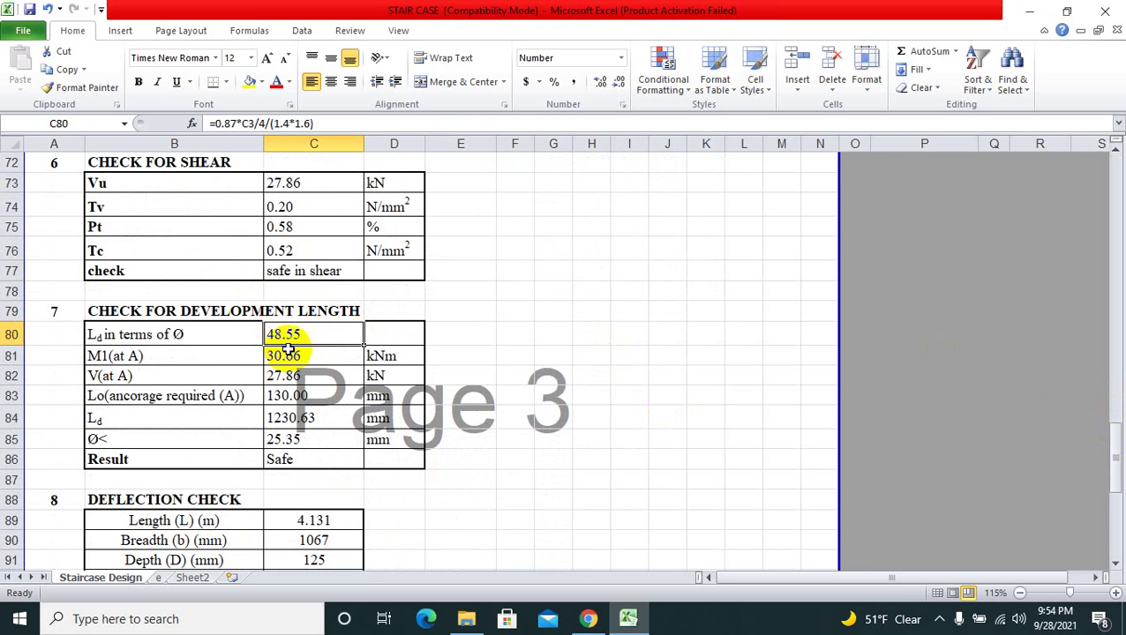
left_click(290, 353)
left_click(293, 377)
left_click(291, 397)
left_click(291, 417)
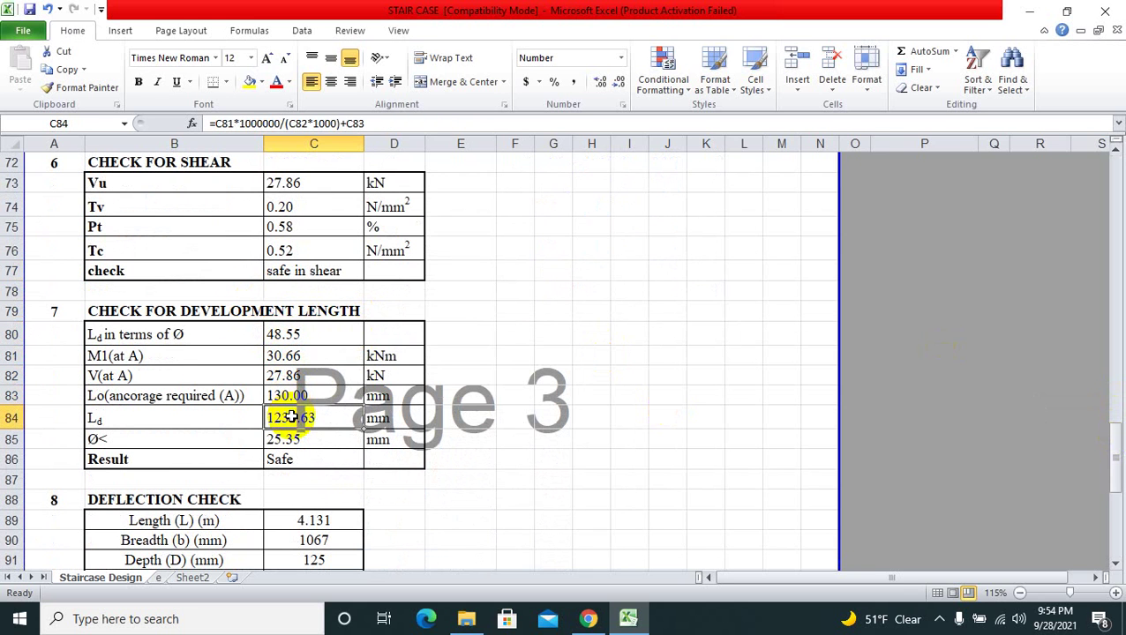
left_click(284, 438)
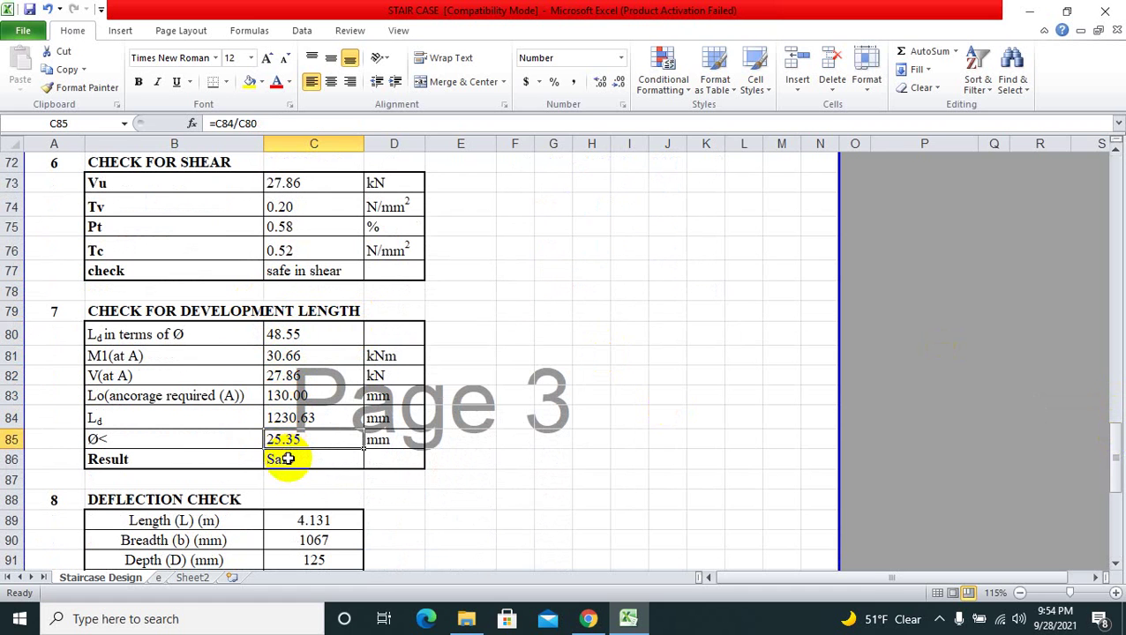
left_click(287, 459)
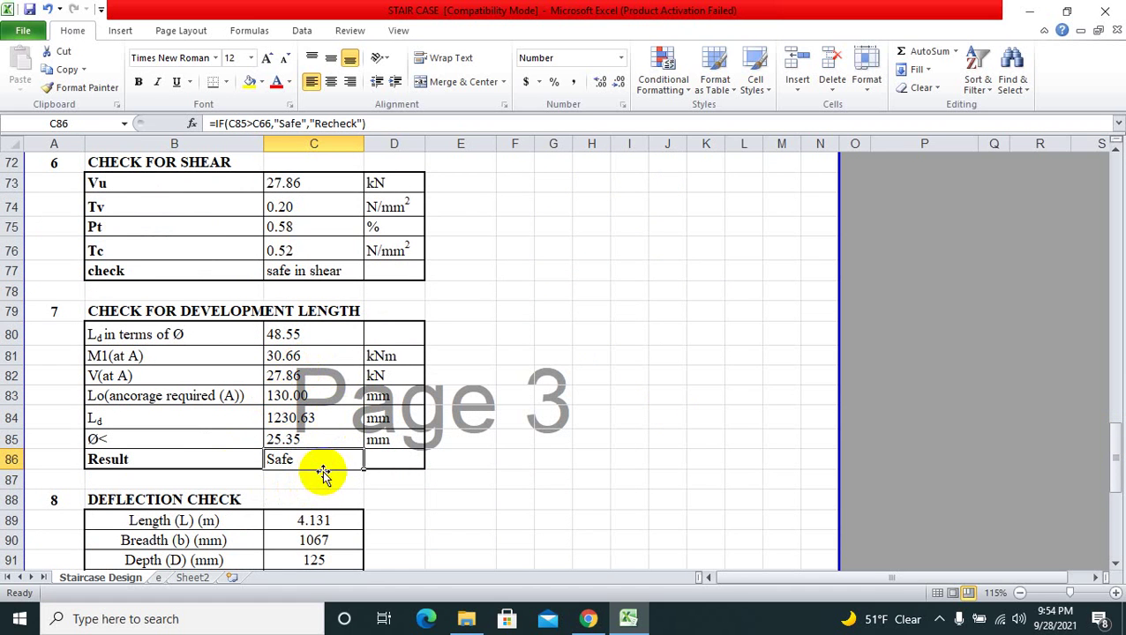
key("Down")
key("Down")
key("Down")
key("Down")
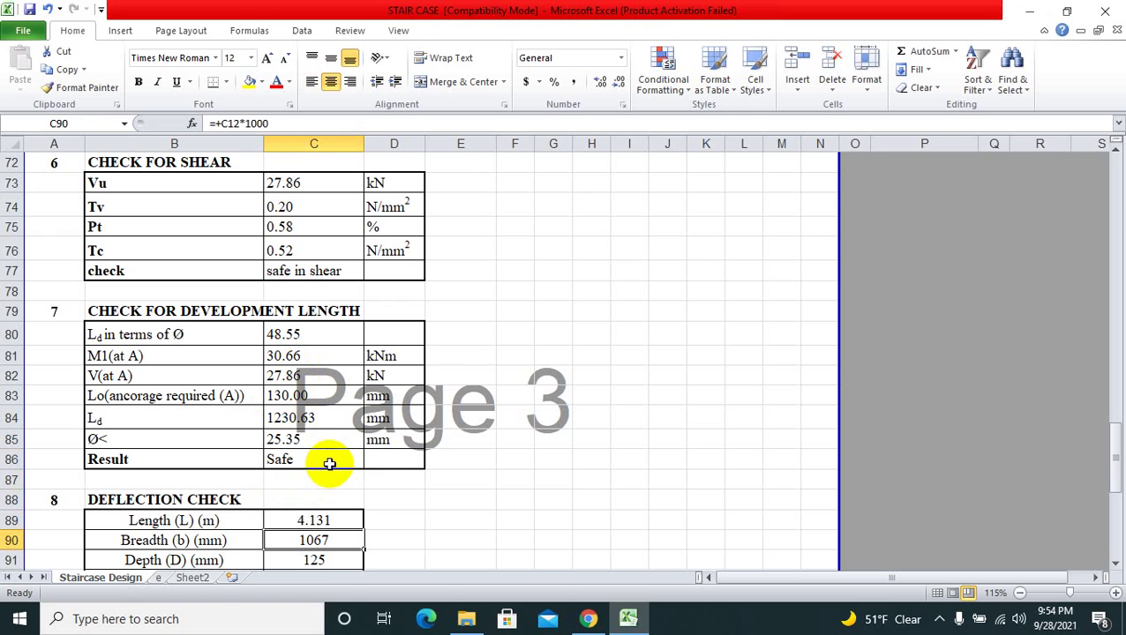
Step: Step from the development length Result down into the deflection check inputs
key("Up")
key("Up")
key("Up")
key("Up")
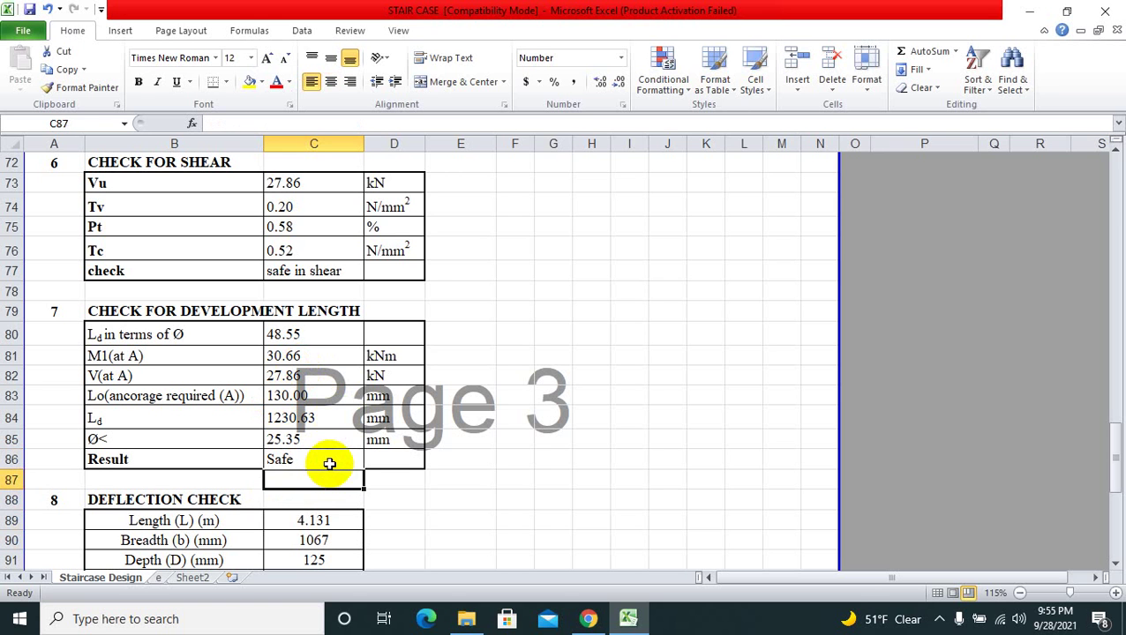
key("Down")
key("Down")
key("Down")
key("Down")
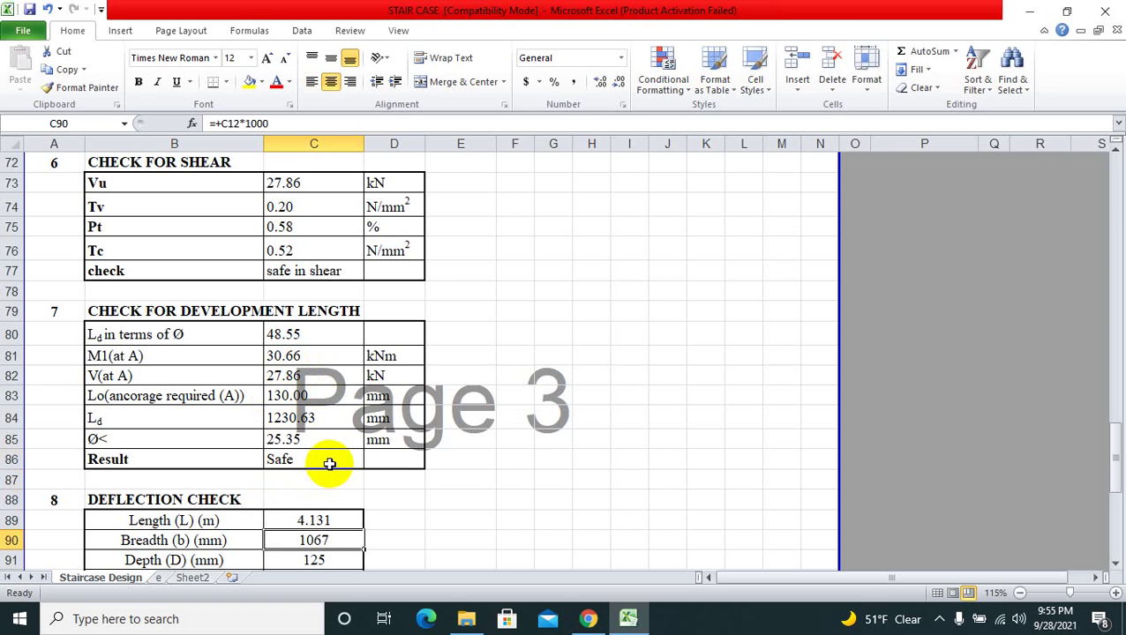
key("Down")
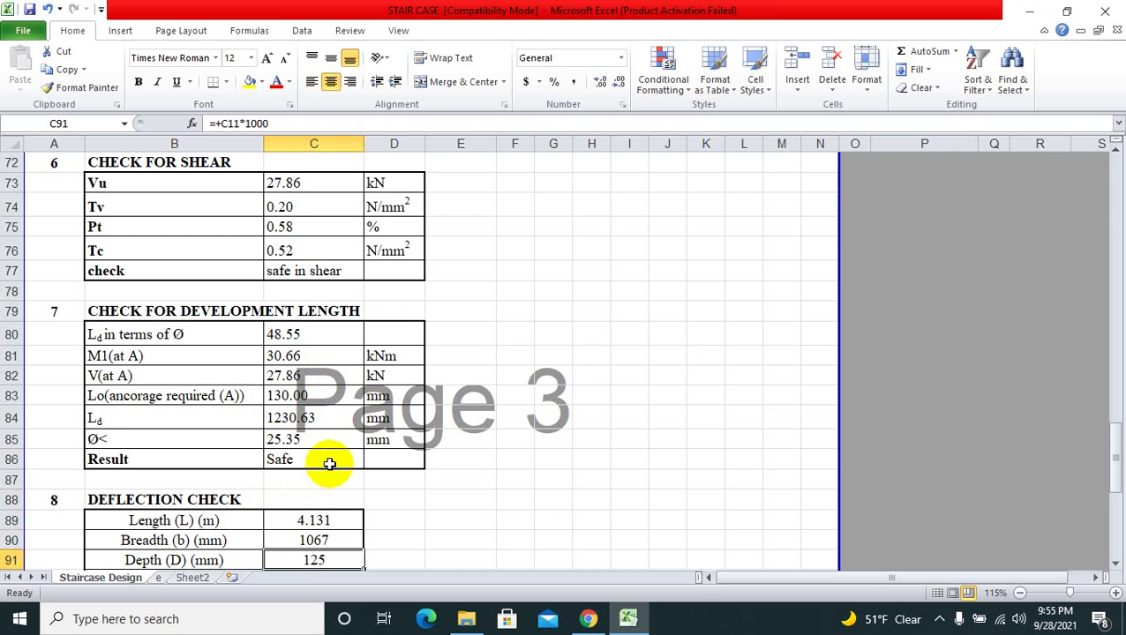
key("Down")
key("Down")
key("Down")
key("Down")
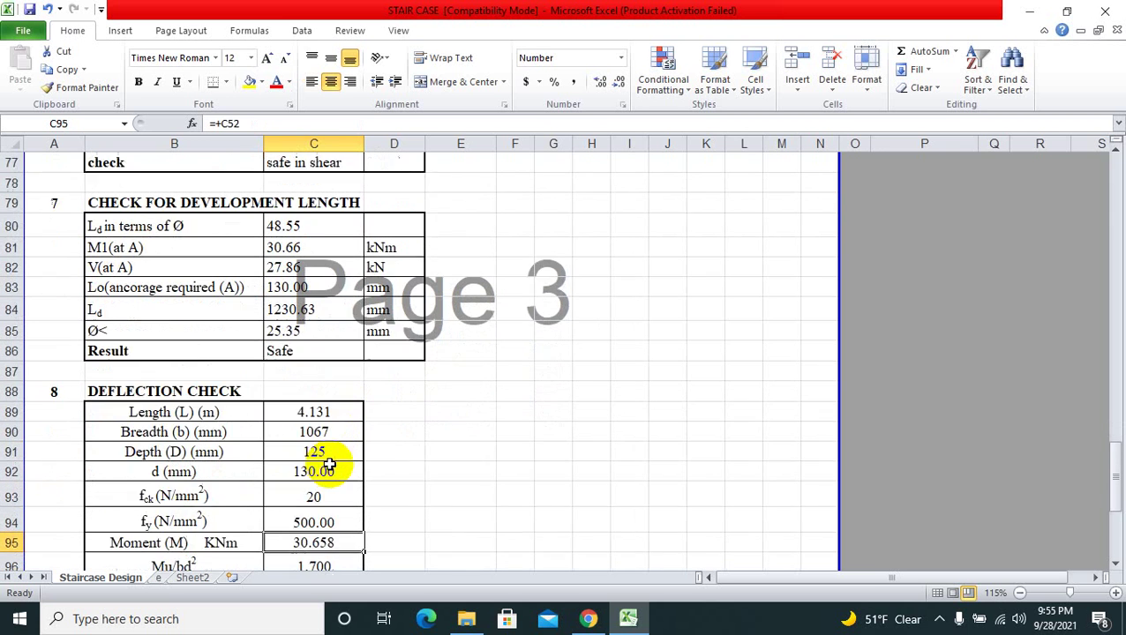
key("Down")
key("Down")
key("Down")
key("Down")
key("Down")
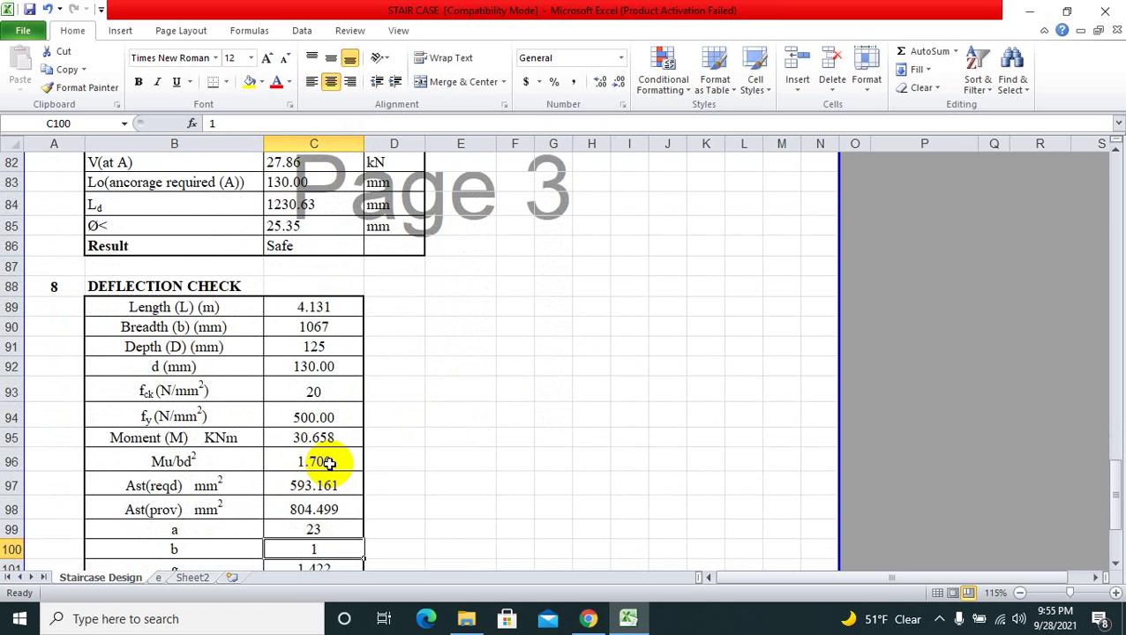
Step: Inspect the span length, breadth, depth, effective depth d and fck 20 values
left_click(312, 304)
left_click(316, 328)
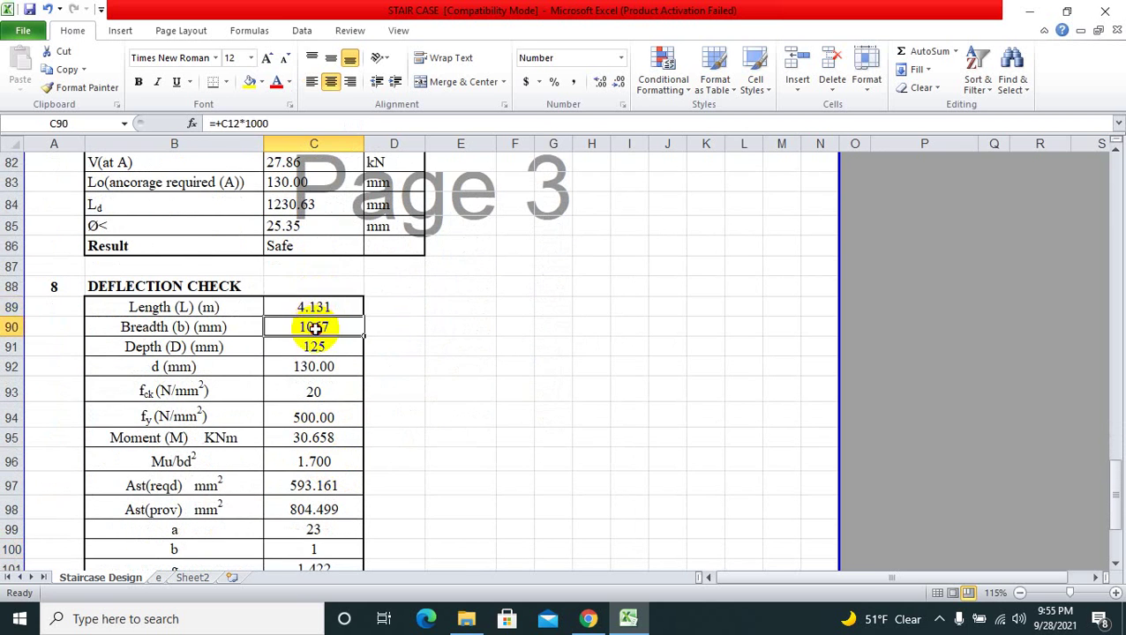
left_click(314, 346)
left_click(315, 364)
left_click(314, 390)
Step: Step through moment, abgdl 32.714, required d 126.276 and L/d 31.777 to the ok Check
key("Down")
key("Down")
key("Down")
key("Down")
key("Down")
key("Down")
key("Down")
key("Down")
key("Down")
key("Down")
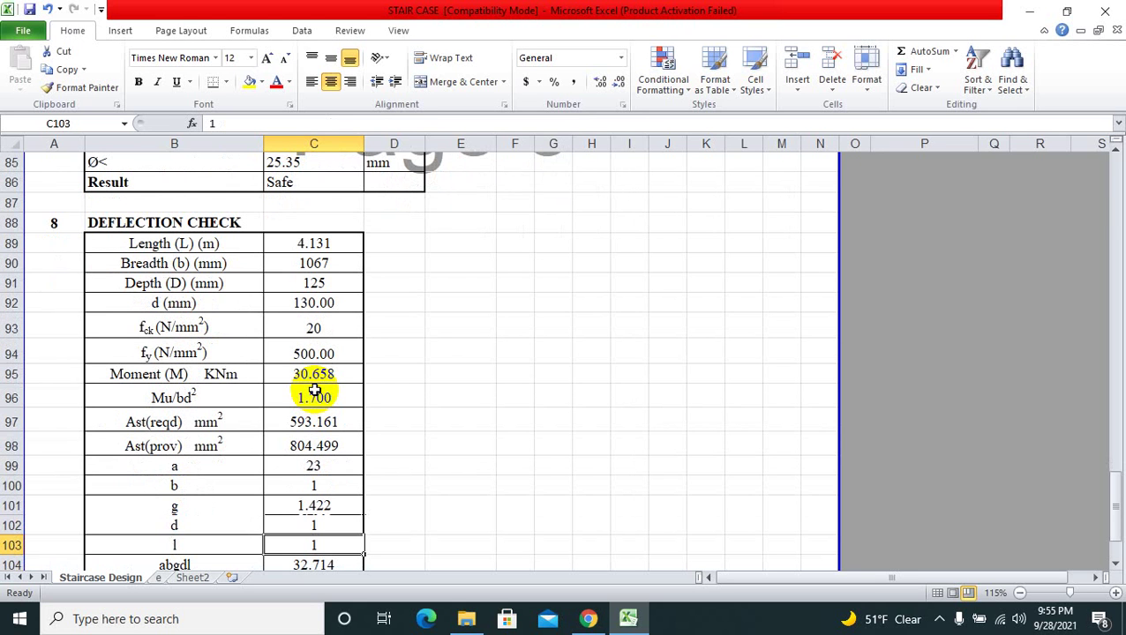
key("Down")
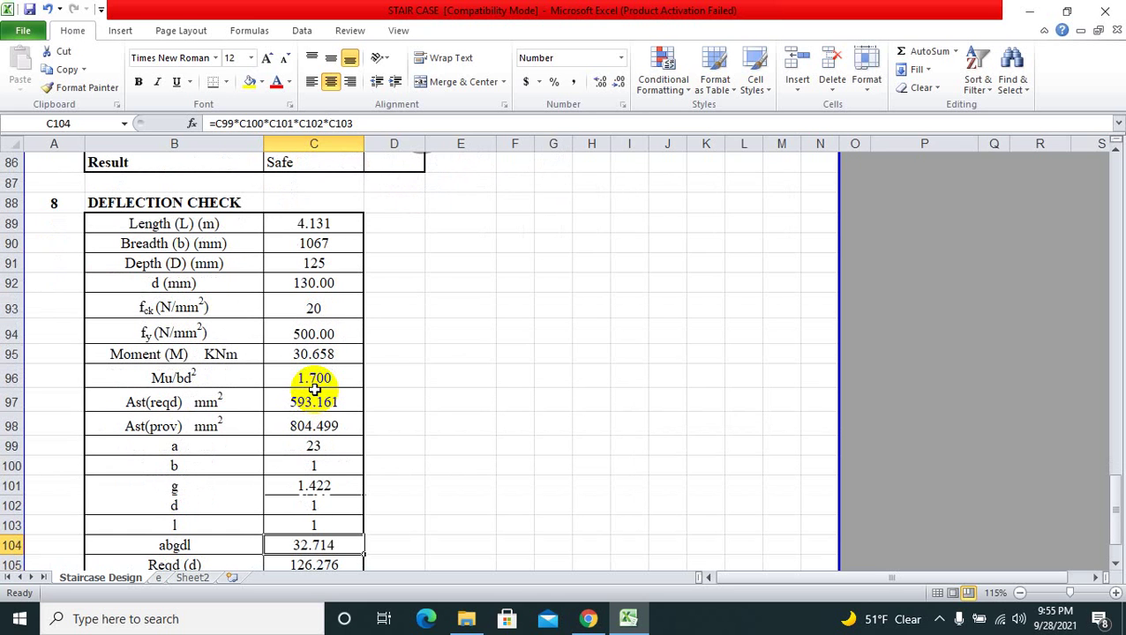
key("Down")
key("Down")
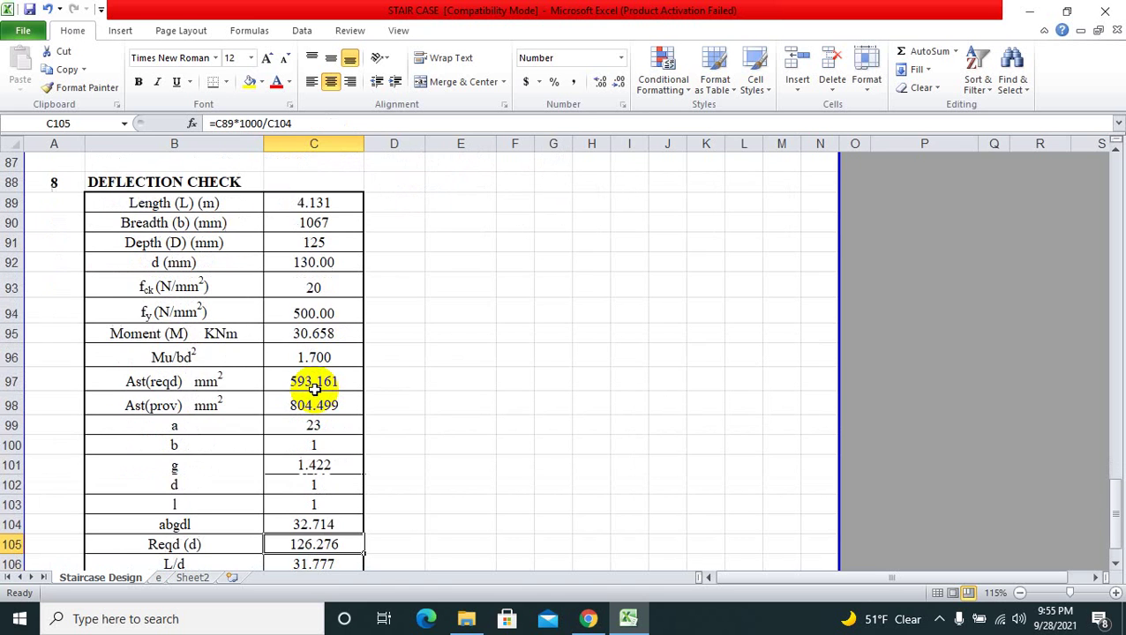
key("Down")
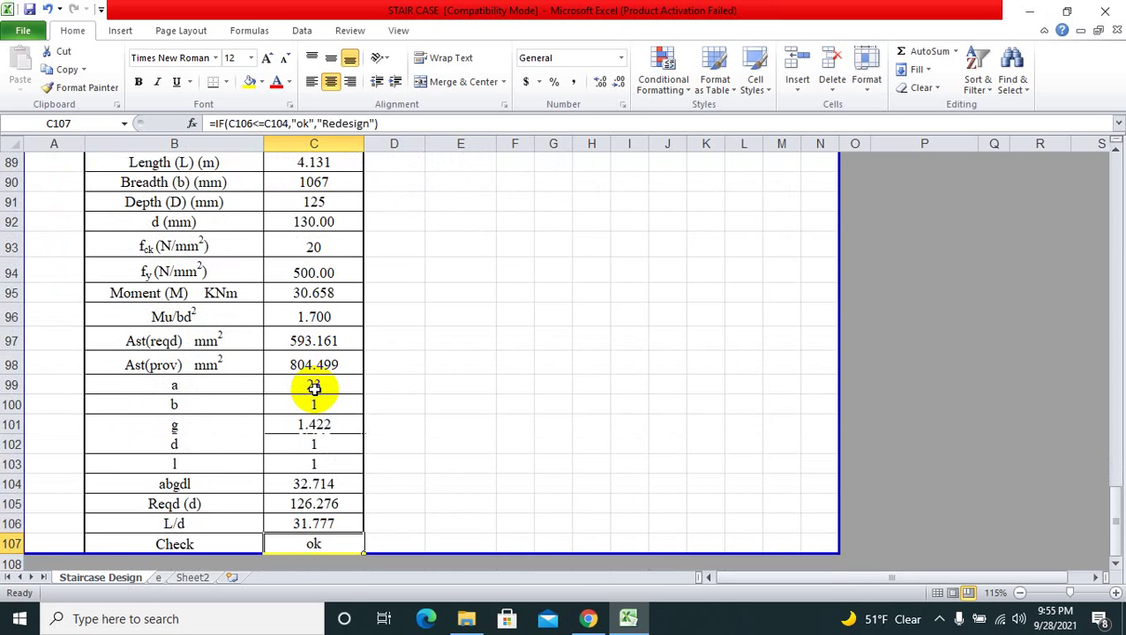
key("Down")
key("Up")
key("Up")
key("Up")
key("Up")
key("Up")
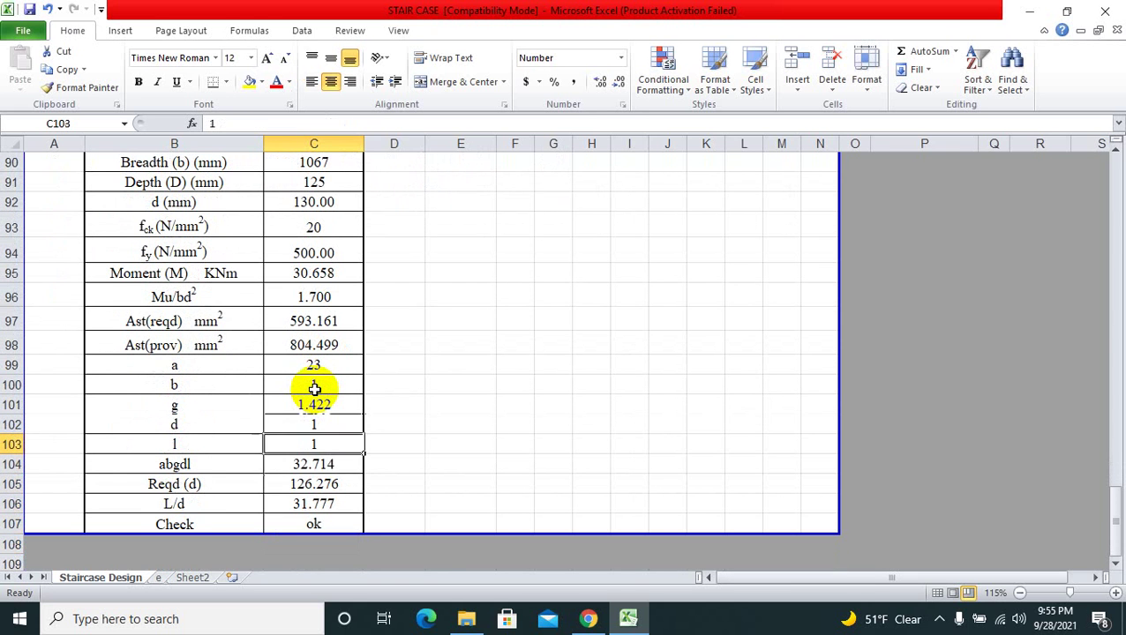
key("Up")
key("Down")
key("Down")
key("Down")
key("Down")
key("Down")
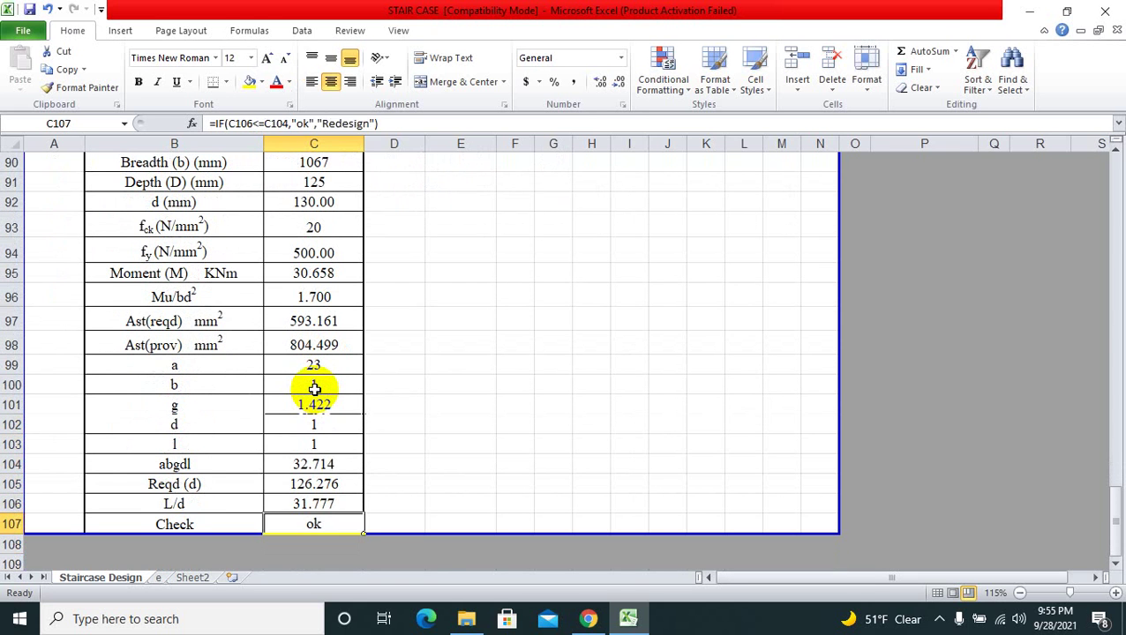
key("Up")
key("Up")
key("Up")
key("Up")
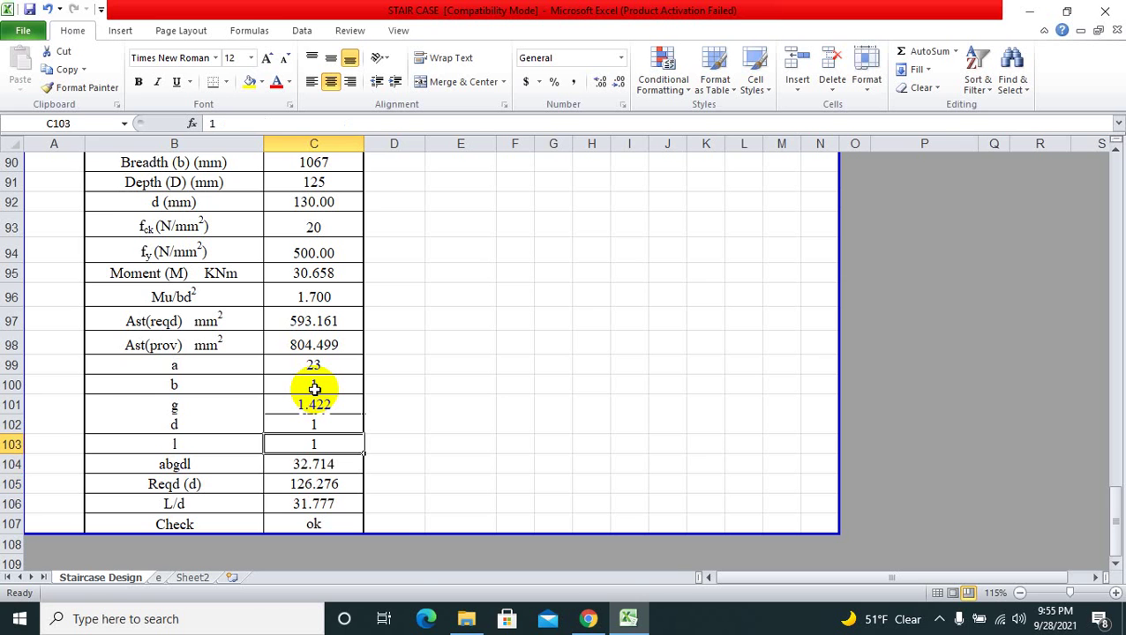
key("Left")
key("Up")
key("Up")
key("Up")
key("Up")
key("Up")
key("Up")
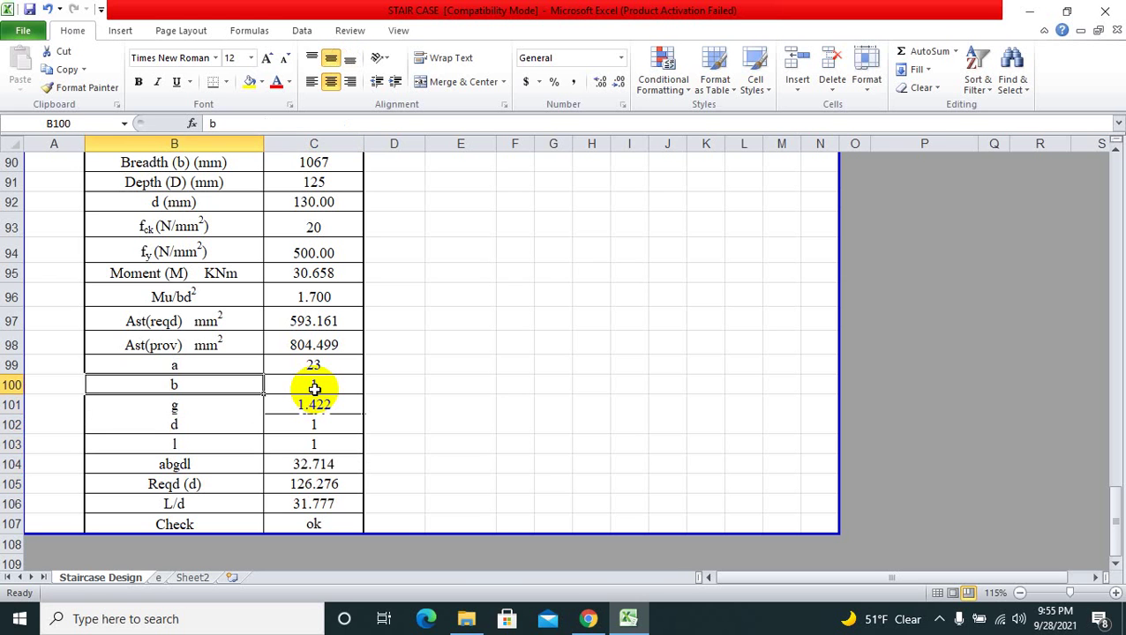
key("Up")
key("Up")
key("Up")
key("Up")
key("Up")
key("Up")
key("Up")
key("Up")
key("Up")
key("Up")
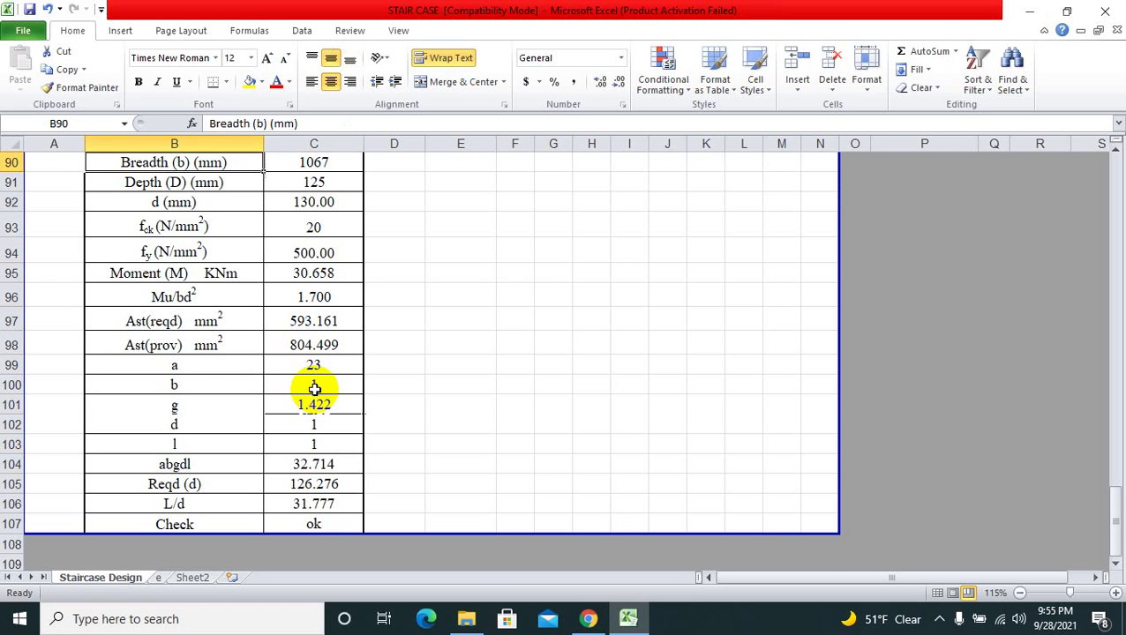
Step: Move up through the development length, shear and main steel sections into the load calculation
key("Up")
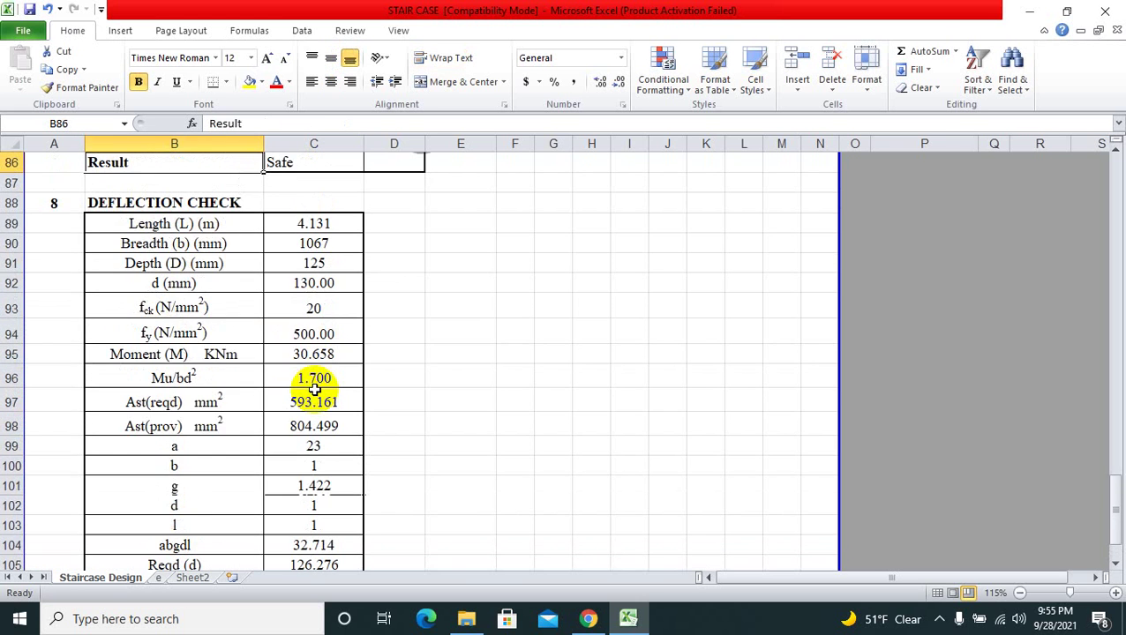
key("Up")
key("Up")
key("Up")
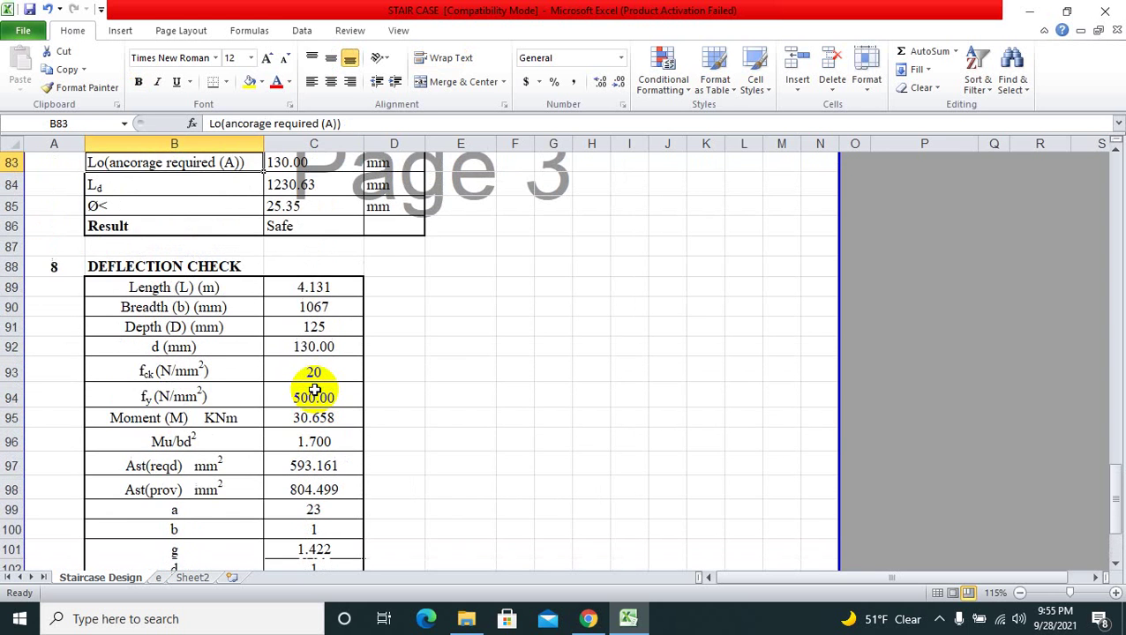
key("Up")
key("Up")
key("Up")
key("Up")
key("Up")
key("Up")
key("Up")
key("Up")
key("Up")
key("Up")
key("Up")
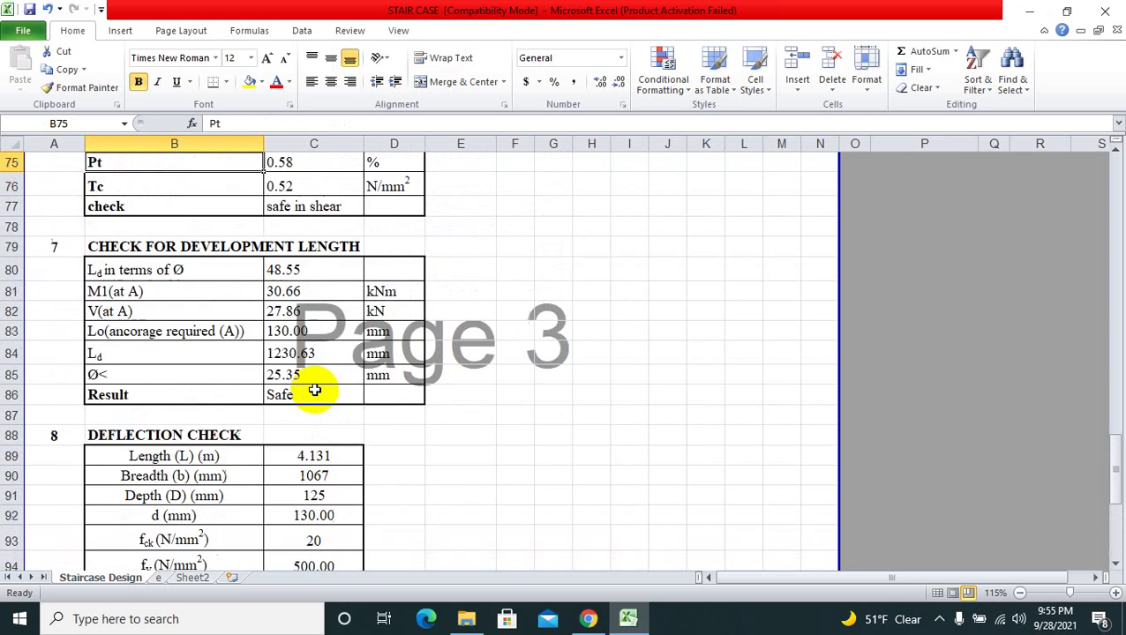
key("Up")
key("Up")
key("Up")
key("Up")
key("Up")
key("Up")
key("Up")
key("Up")
key("Up")
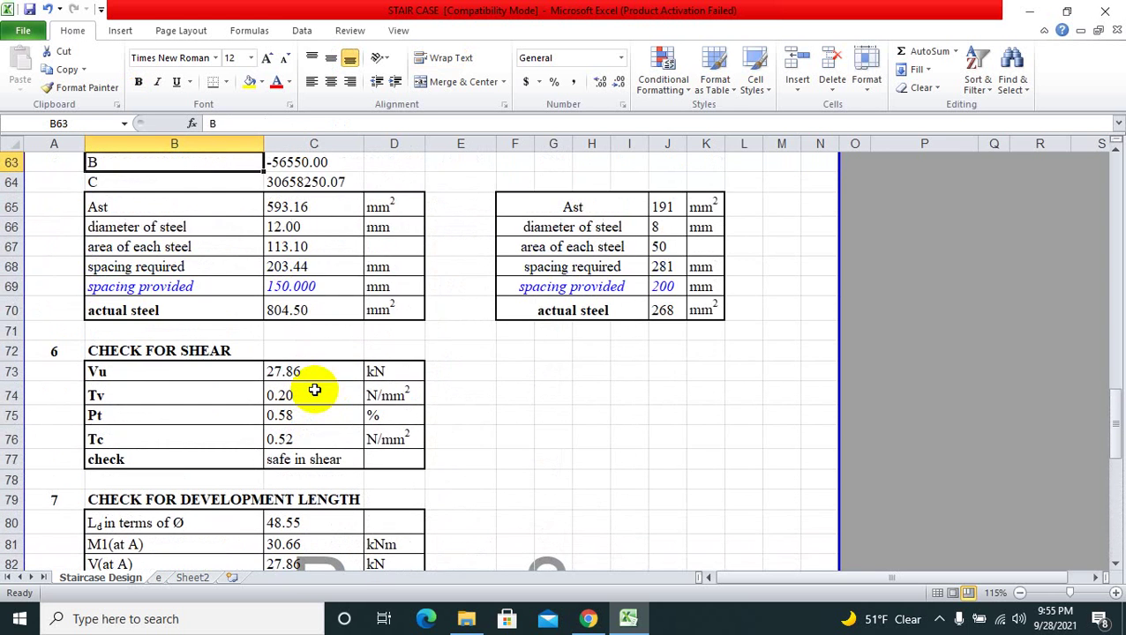
key("Up")
key("Up")
key("Up")
key("Up")
key("Up")
key("Up")
key("Up")
key("Up")
key("Up")
key("Up")
key("Up")
key("Up")
key("Up")
key("Up")
key("Up")
key("Up")
key("Up")
key("Up")
key("Up")
key("Up")
key("Up")
key("Up")
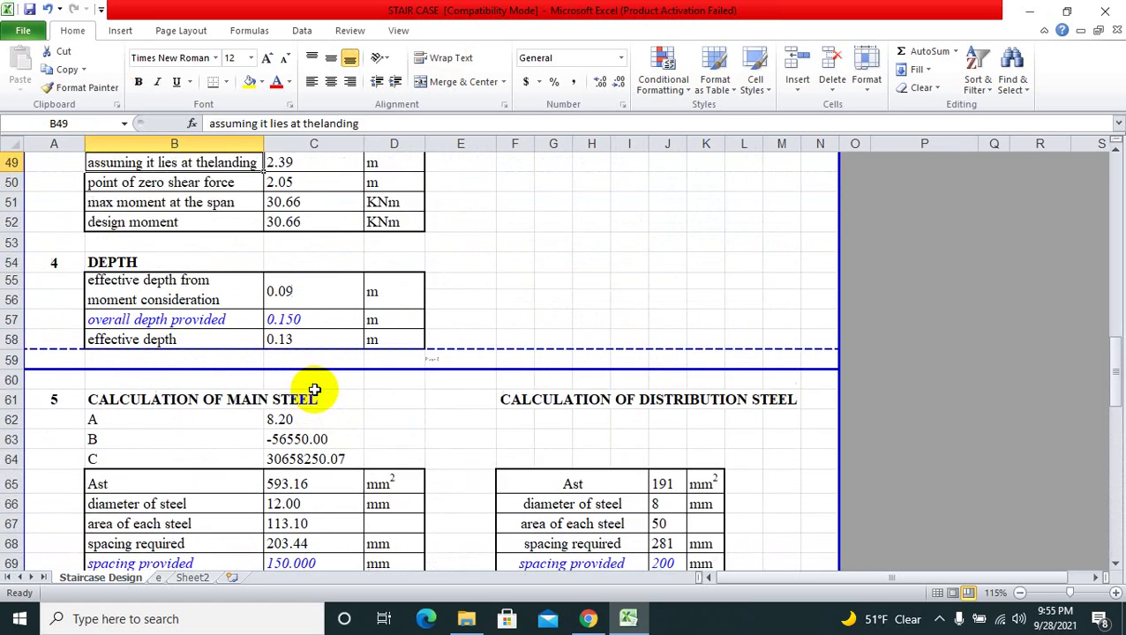
key("Up")
key("Up")
key("Up")
key("Up")
key("Up")
key("Up")
key("Up")
key("Up")
key("Up")
key("Up")
key("Up")
key("Up")
key("Up")
key("Up")
key("Up")
key("Up")
key("Up")
key("Up")
key("Up")
key("Up")
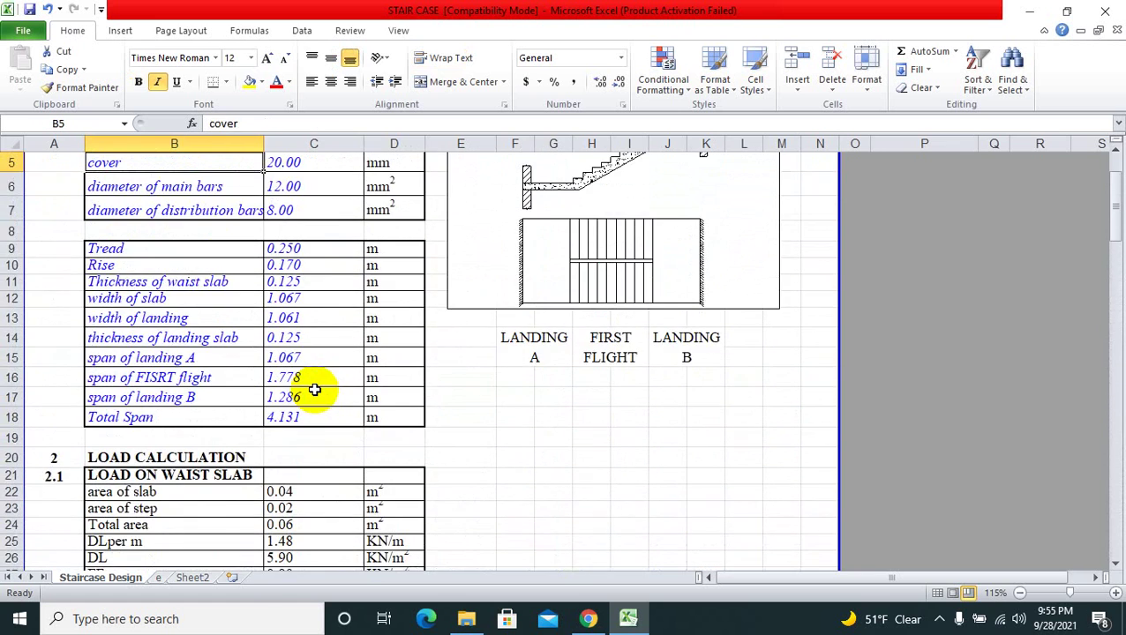
Step: Step through the inputs fy 500, fck 25, main bar diameter 12 and slab width 1.067
key("Down")
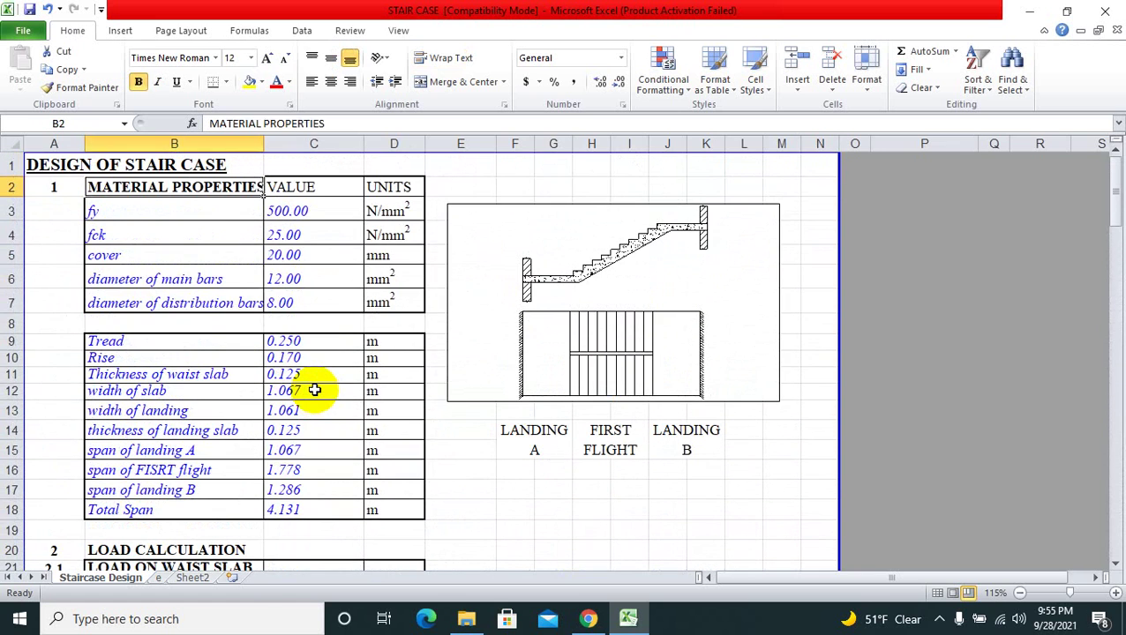
key("Right")
key("Down")
key("Down")
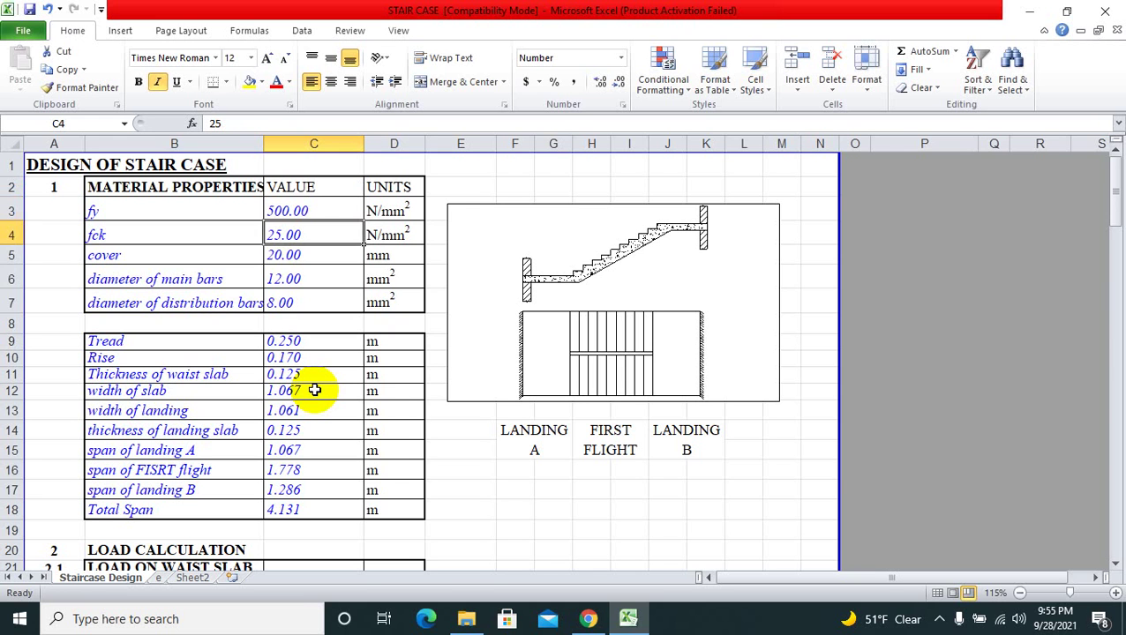
key("Down")
key("Down")
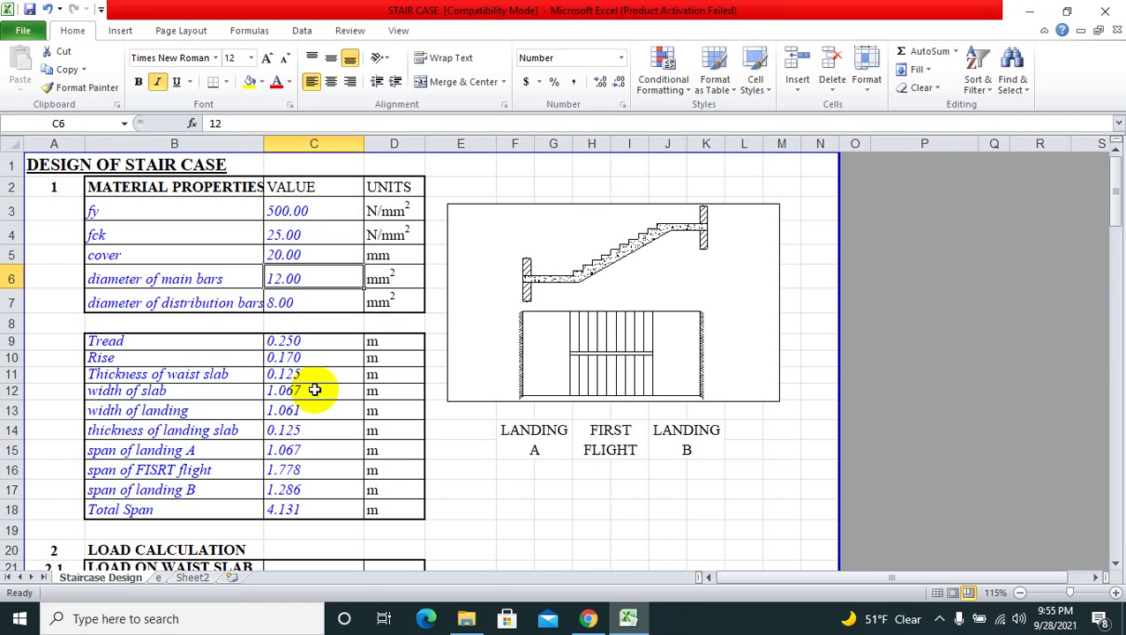
key("Down")
key("Down")
key("Down")
key("Down")
key("Down")
key("Down")
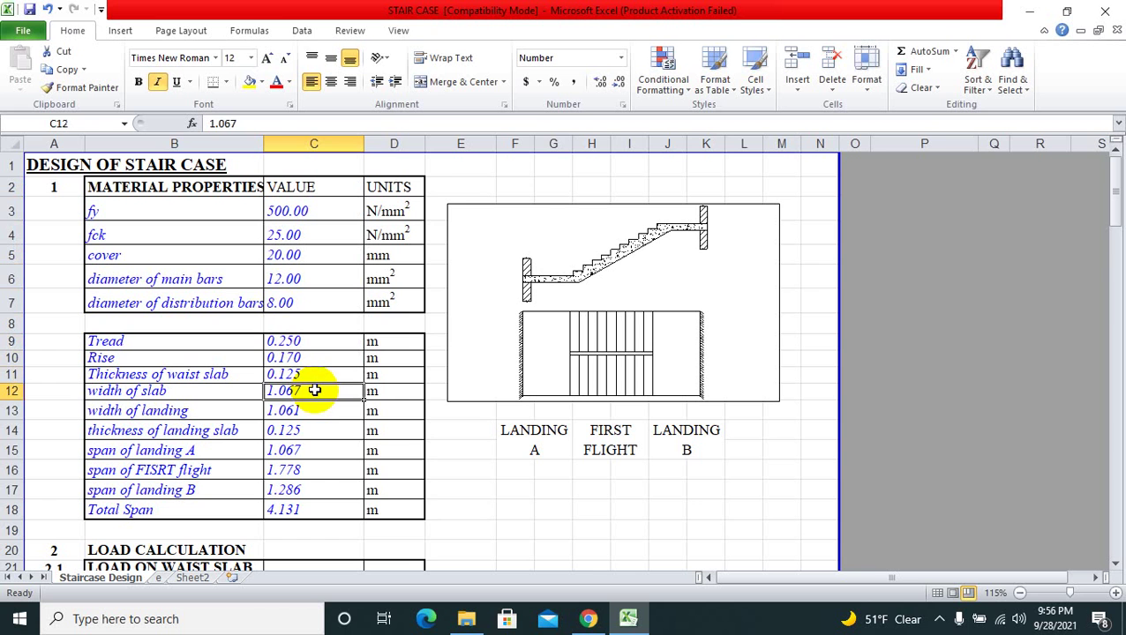
Step: Move into the load on waist slab table, then back up column C to the top
key("Down")
key("Down")
key("Down")
key("Down")
key("Down")
key("Down")
key("Down")
key("Down")
key("Down")
key("Down")
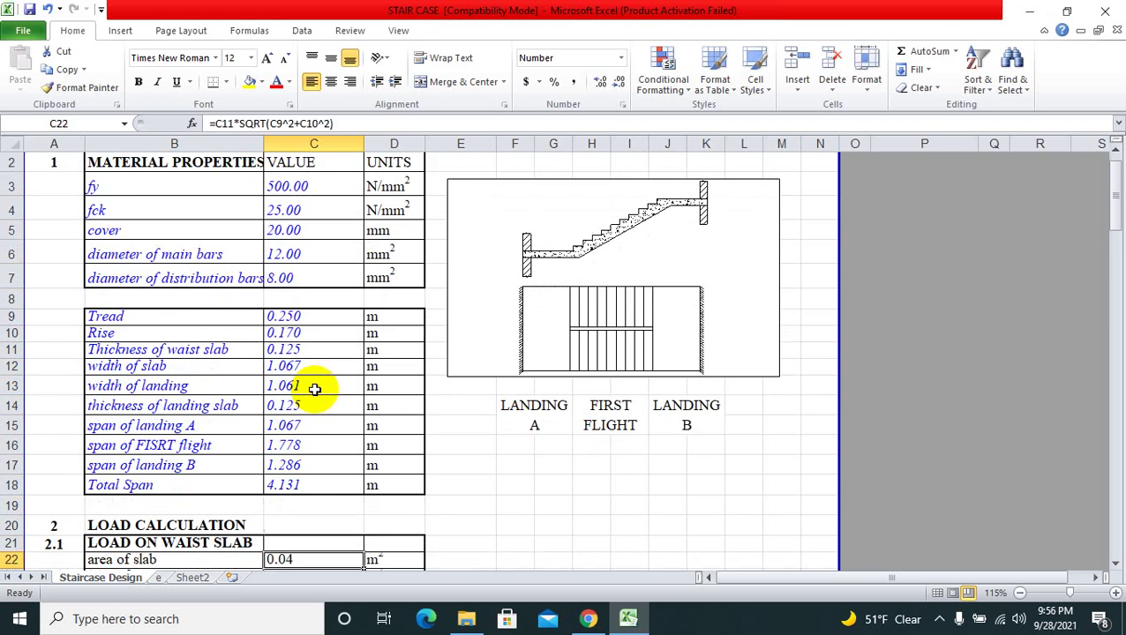
key("Down")
key("Down")
key("Down")
key("Down")
key("Right")
key("Right")
key("Right")
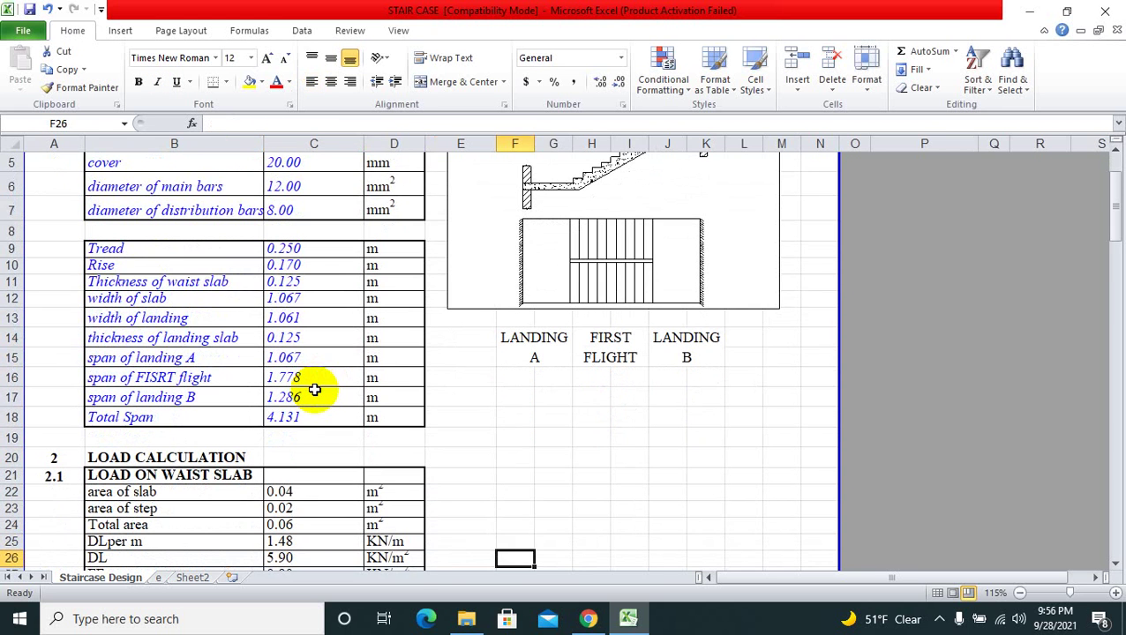
key("Left")
key("Left")
key("Left")
key("Down")
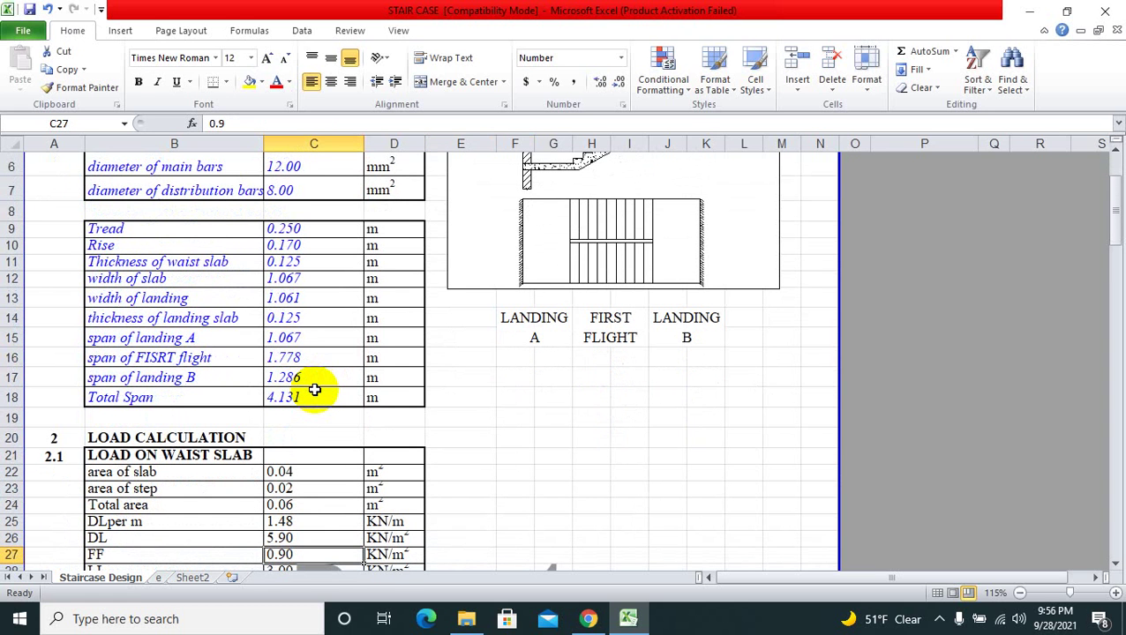
key("Up")
key("Up")
key("Up")
key("Up")
key("Up")
key("Up")
key("Up")
key("Up")
key("Up")
key("Up")
key("Up")
key("Up")
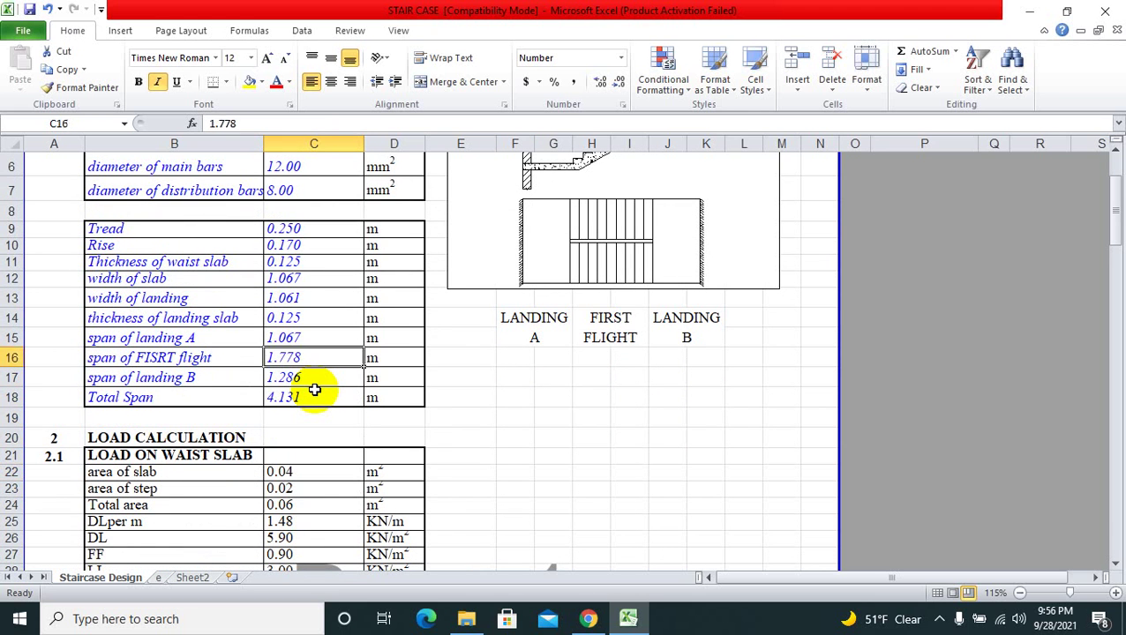
key("Up")
key("Up")
key("Up")
key("Up")
key("Up")
key("Up")
key("Up")
key("Up")
key("Up")
key("Up")
key("Up")
key("Up")
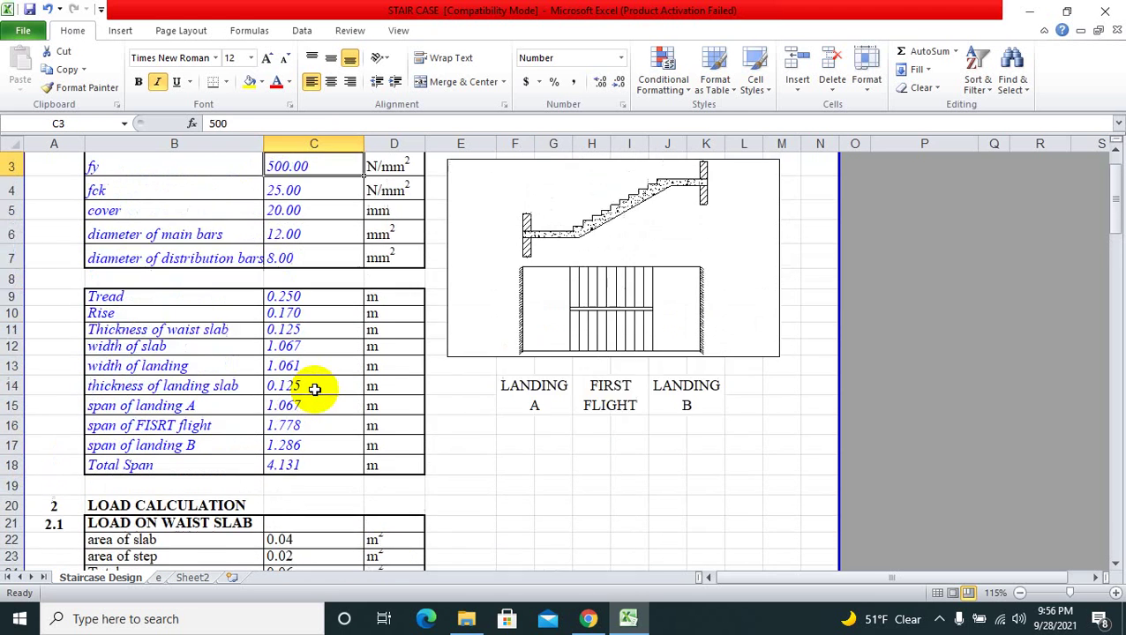
key("Up")
key("Up")
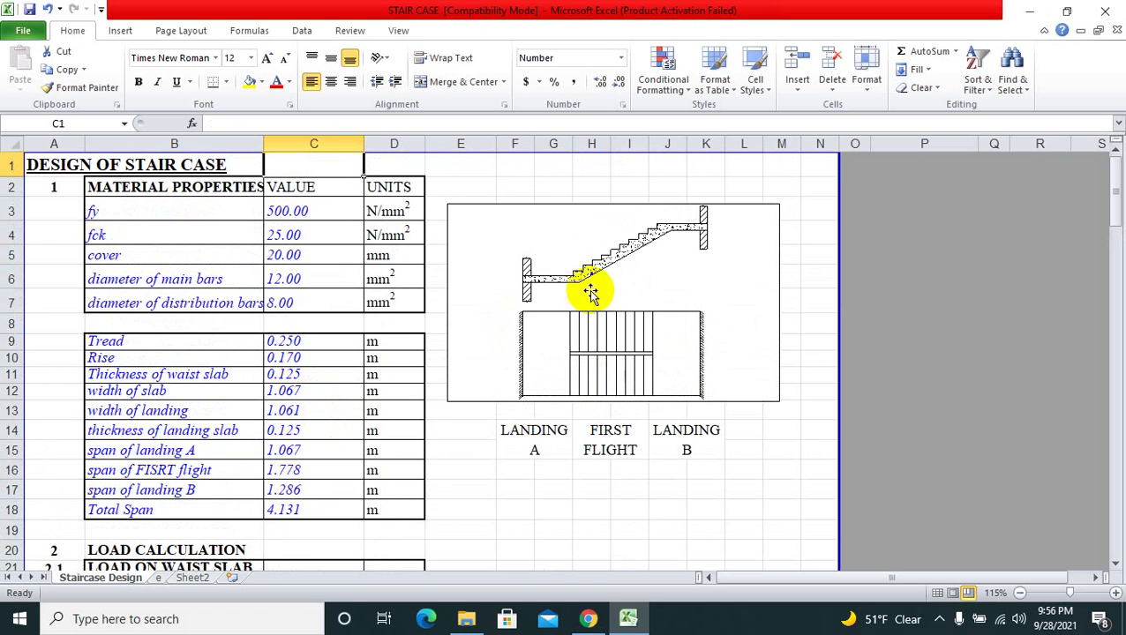
left_click(475, 259)
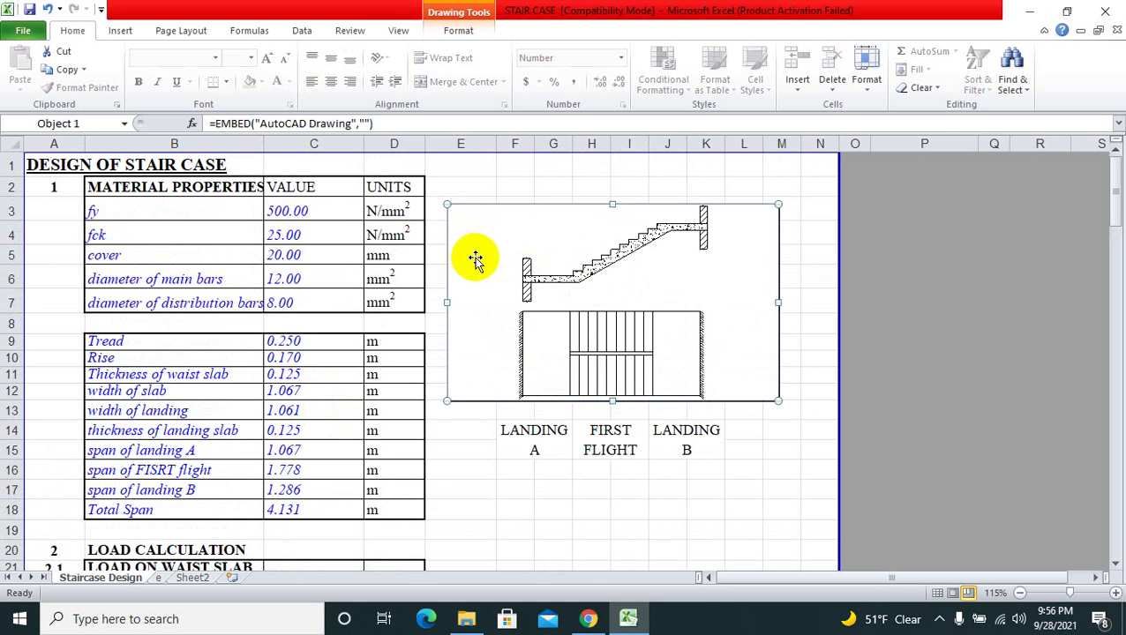
left_click(667, 488)
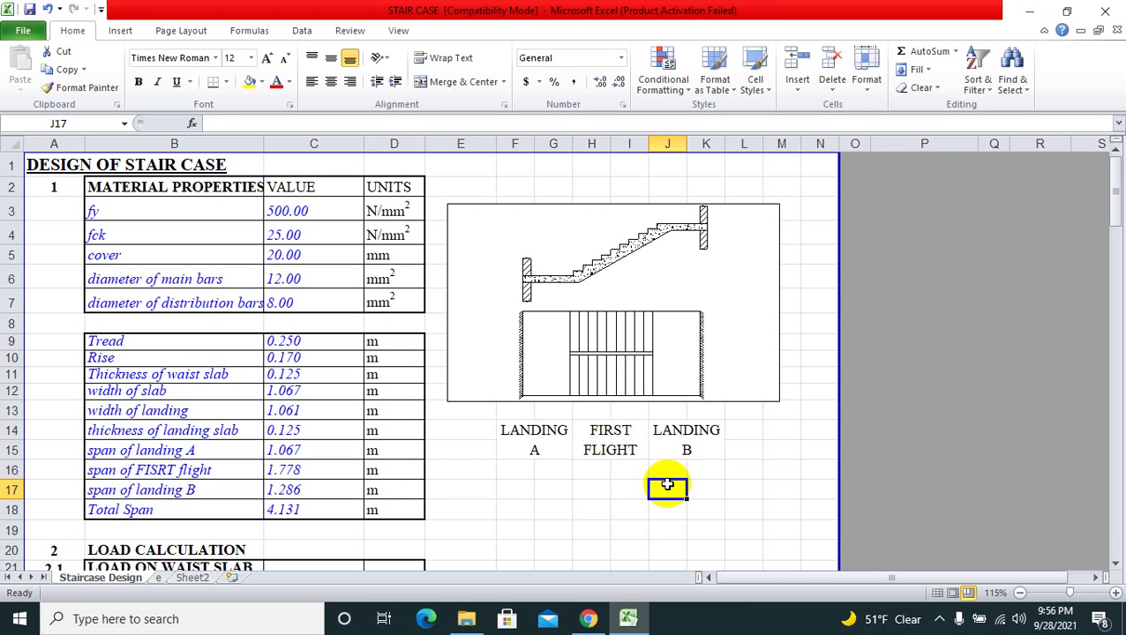
left_click(556, 485)
left_click(592, 488)
left_click(632, 491)
left_click(658, 490)
left_click(702, 491)
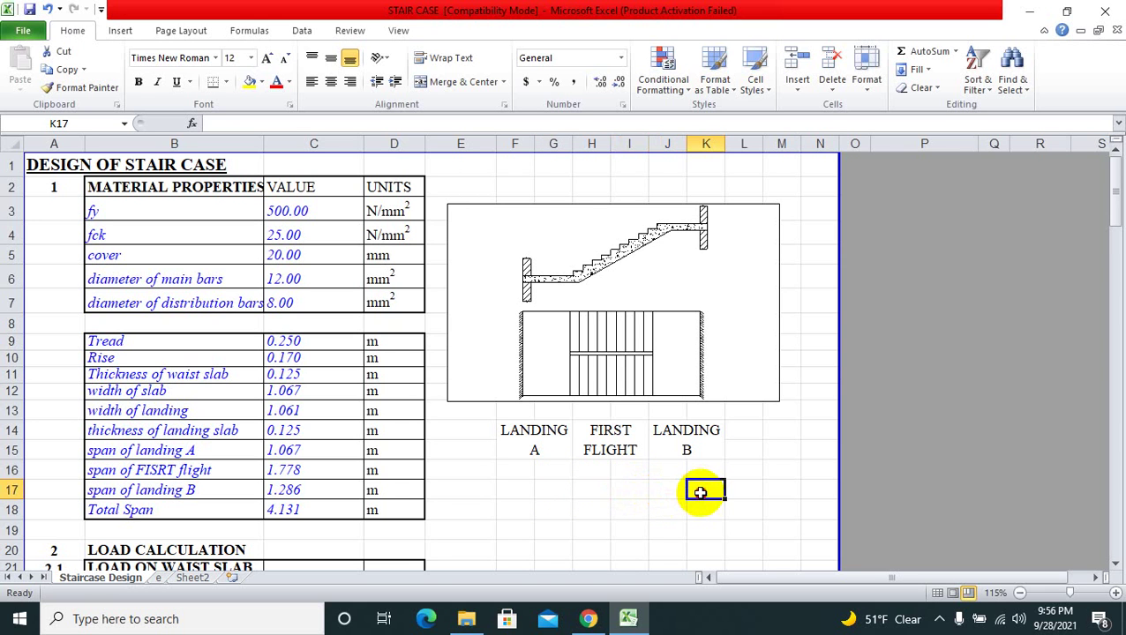
left_click(746, 490)
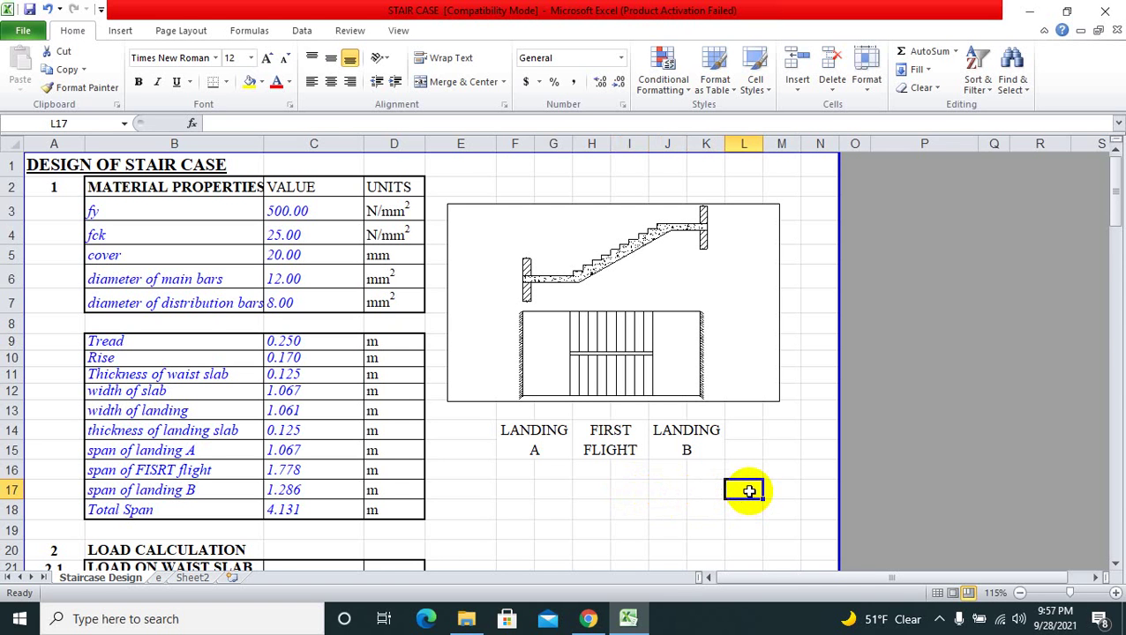